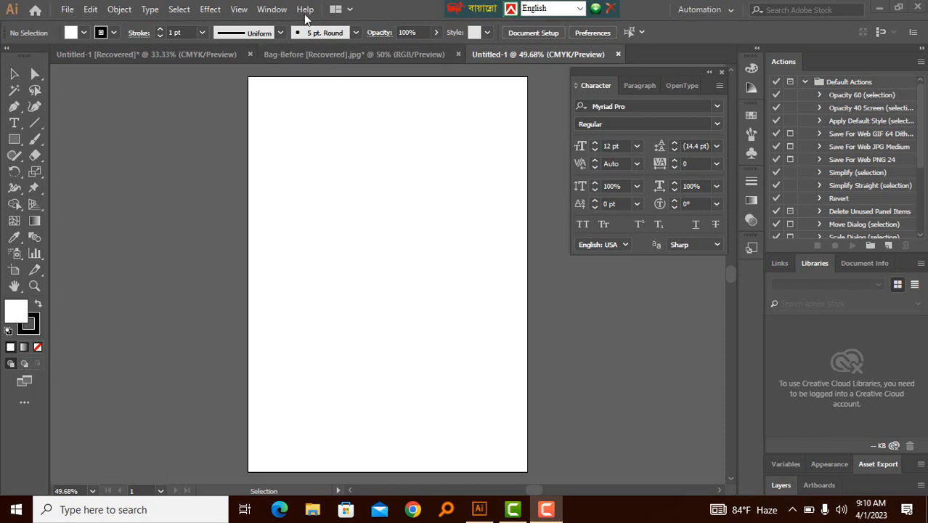
Hide the floating Character panel.
left_click(273, 11)
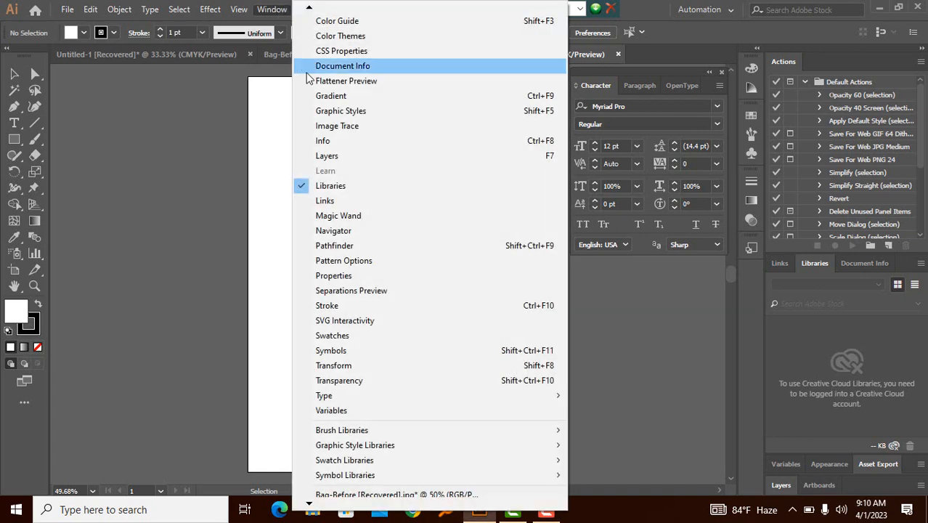
scroll(422, 458, "down", 1)
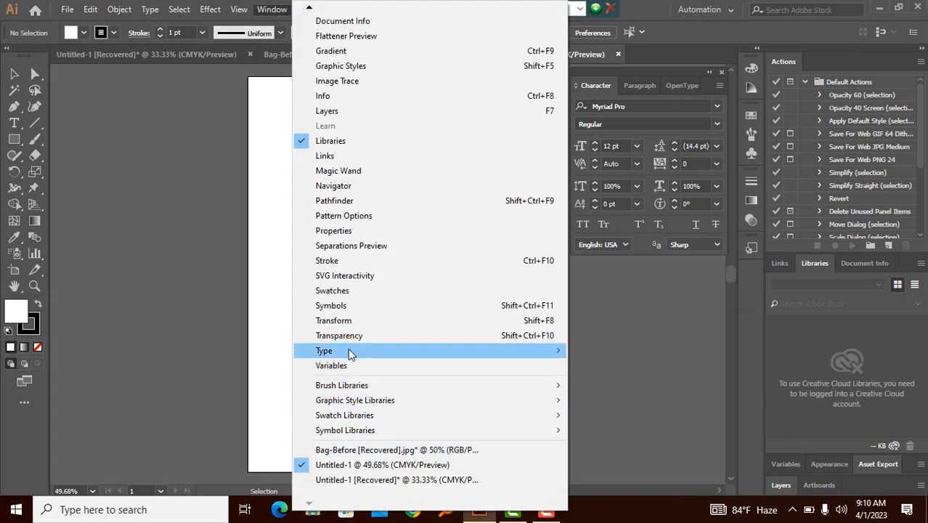
mouse_move(350, 351)
left_click(603, 351)
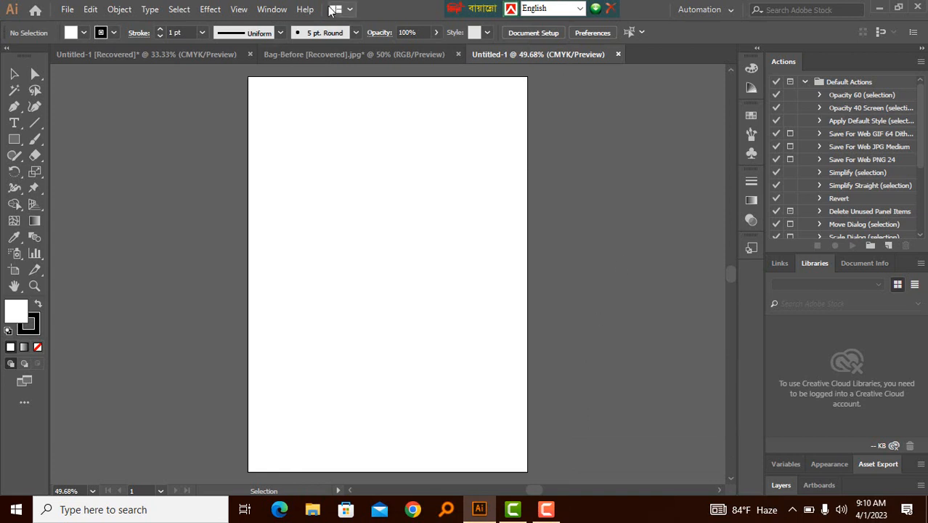
Show the Character panel again and shift it slightly closer to the artboard.
left_click(273, 9)
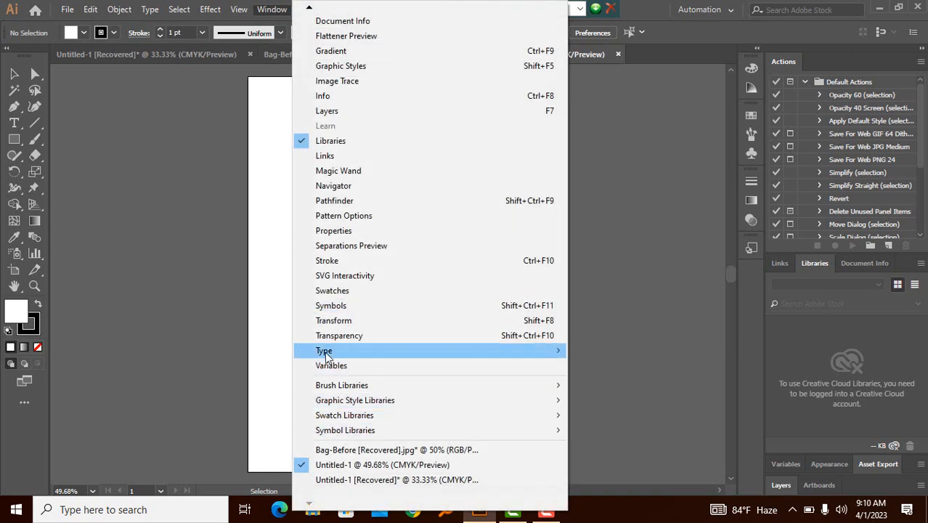
mouse_move(331, 353)
left_click(613, 350)
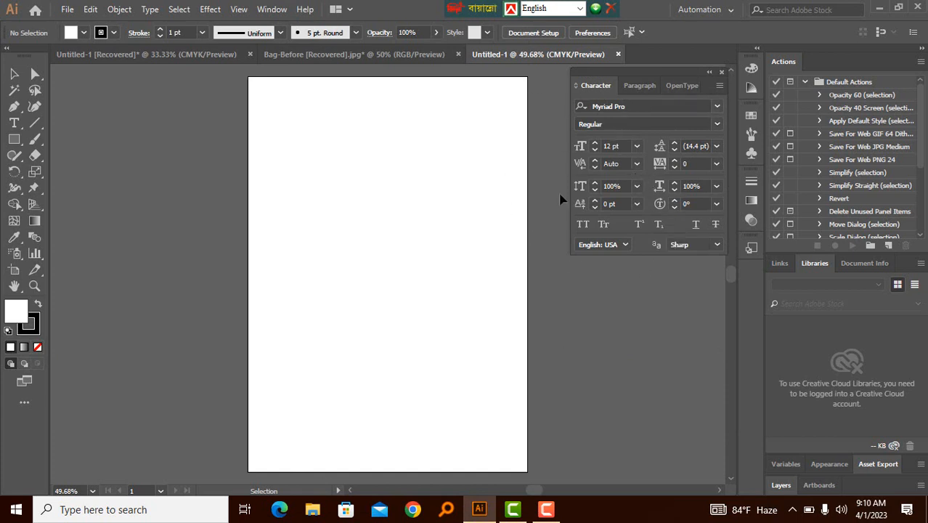
left_click_drag(650, 73, 621, 83)
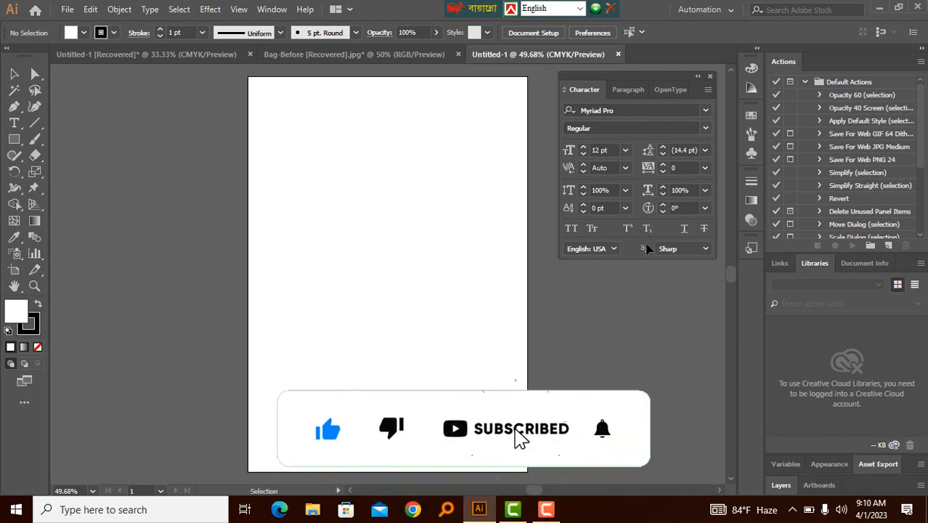
Add a point text object with the placeholder "Lorem ipsum" in the upper-left area of the artboard.
left_click(15, 125)
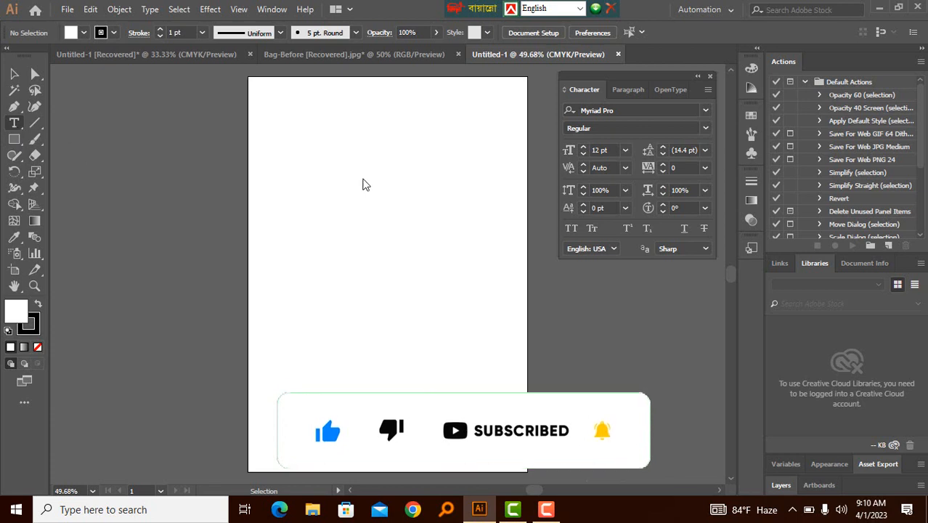
left_click(296, 152)
key("Escape")
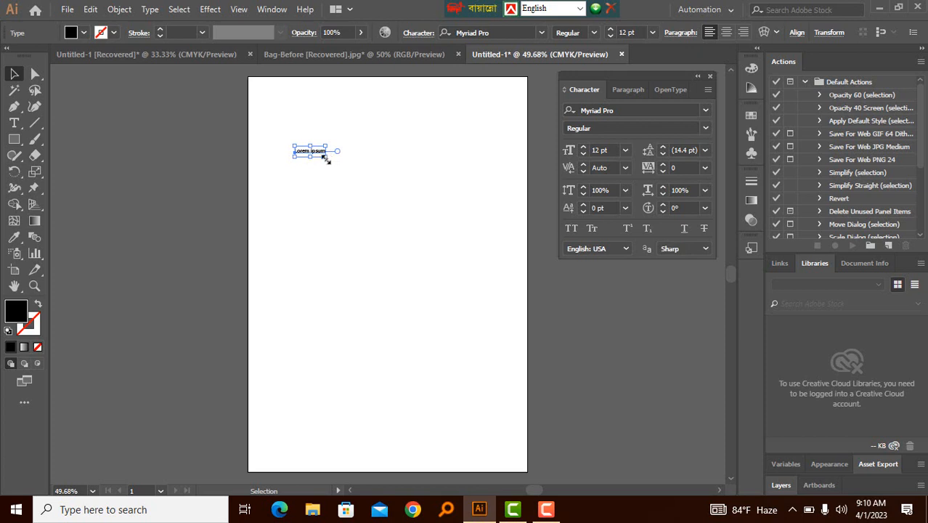
Scale the "Lorem ipsum" text up freely to about 76 pt with about 48% horizontal scale, and reposition it.
left_click(325, 159)
left_click(362, 170)
left_click(361, 222)
left_click(361, 222)
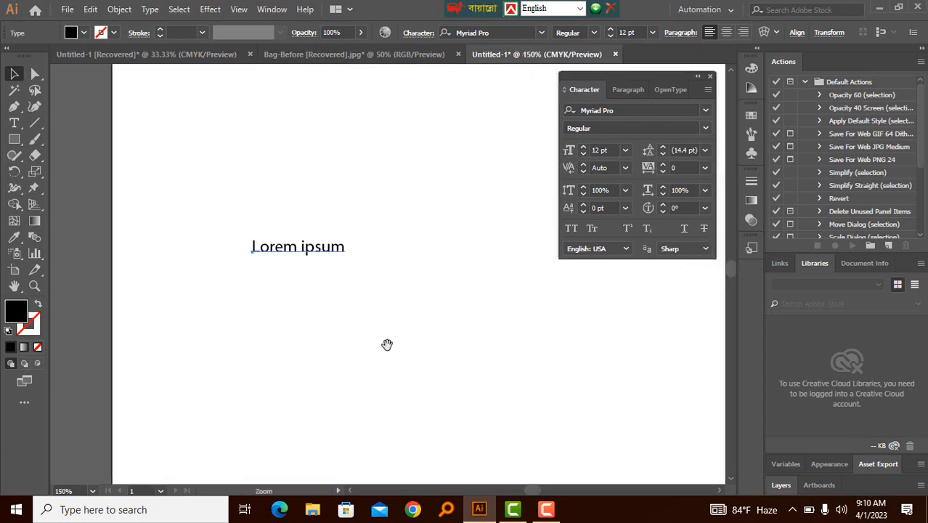
left_click_drag(387, 345, 321, 259)
key("v")
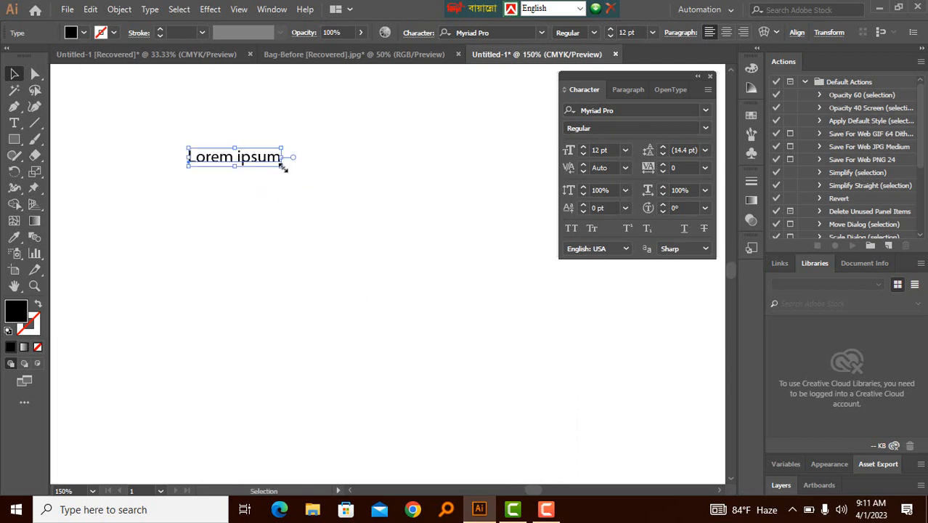
left_click_drag(281, 171, 470, 265)
left_click_drag(392, 216, 365, 195)
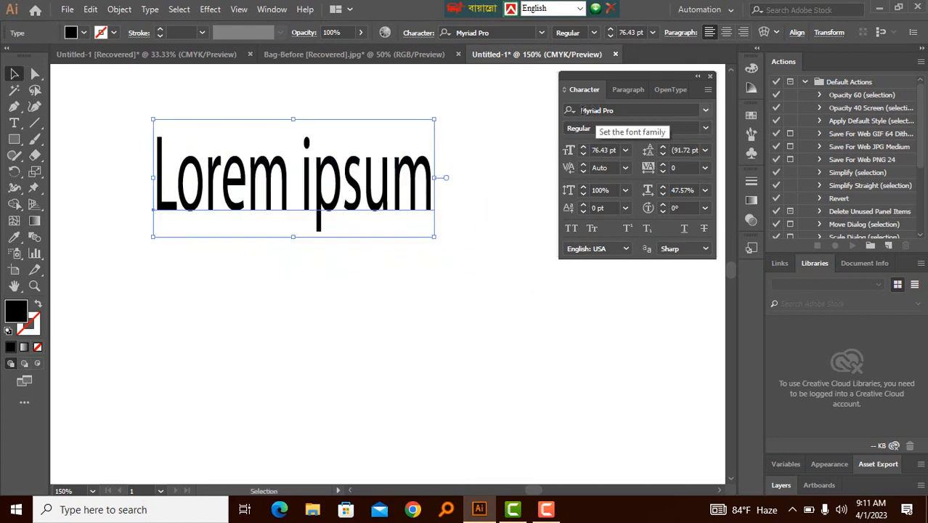
Browse the available fonts, search for "ro" and apply Roboto Thin to the "Lorem ipsum" text.
left_click(704, 113)
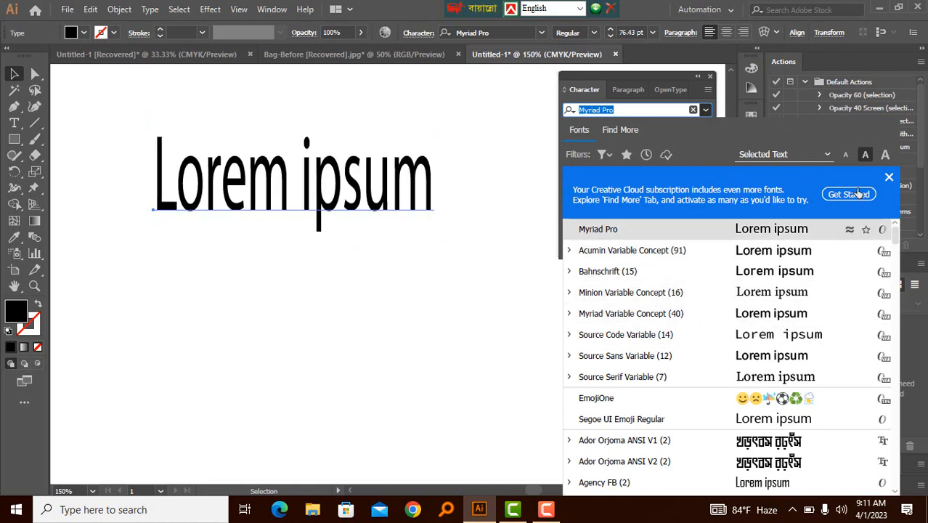
left_click(888, 178)
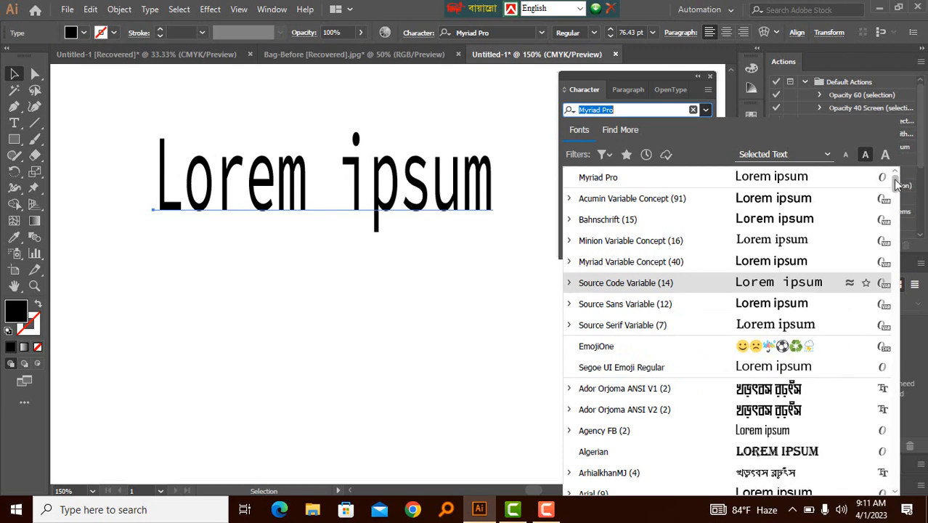
left_click_drag(896, 185, 902, 218)
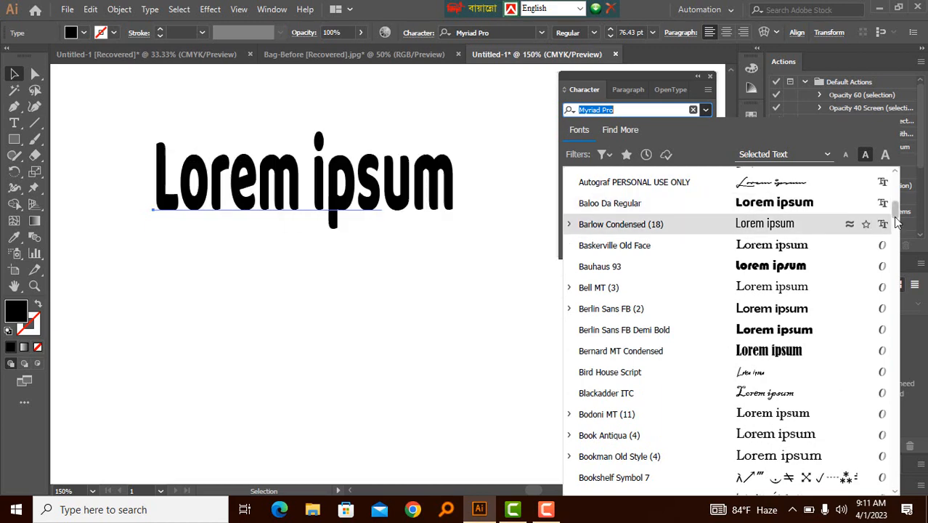
left_click_drag(896, 212, 898, 239)
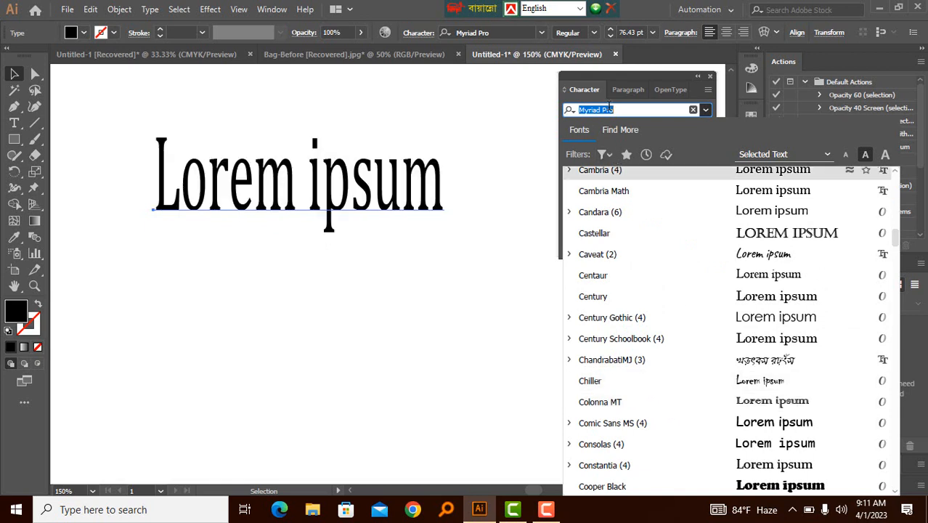
type("ro")
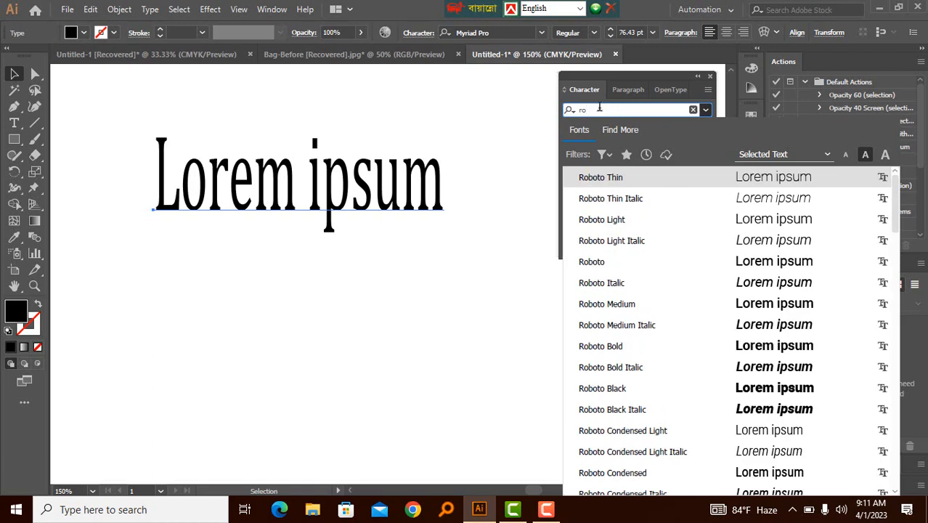
left_click(621, 176)
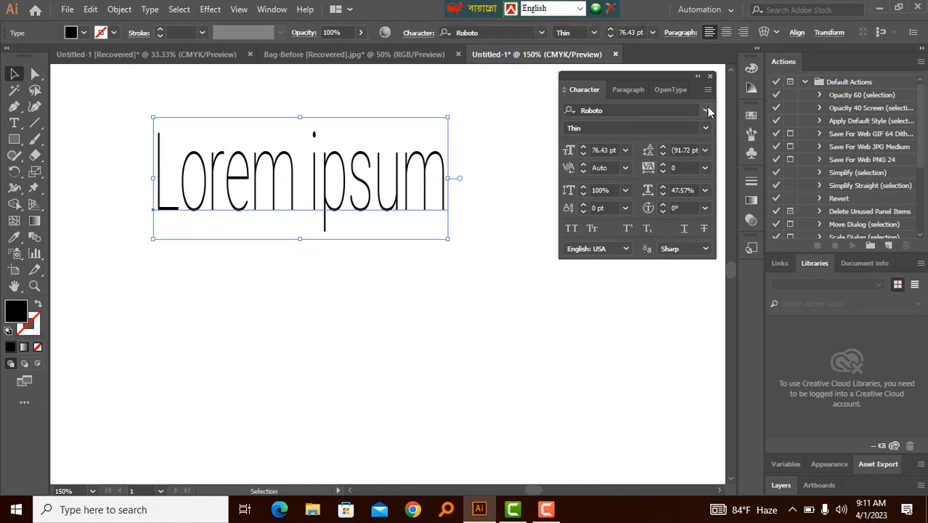
left_click(705, 110)
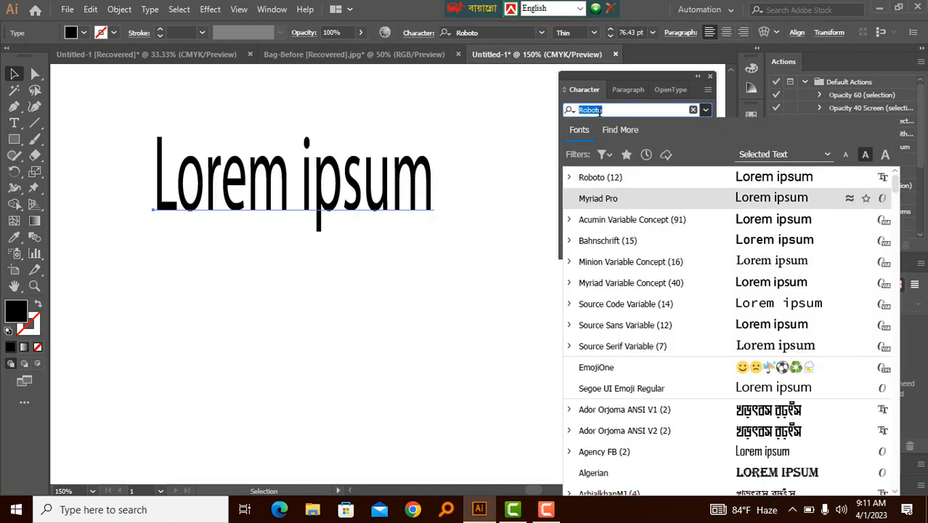
key("Escape")
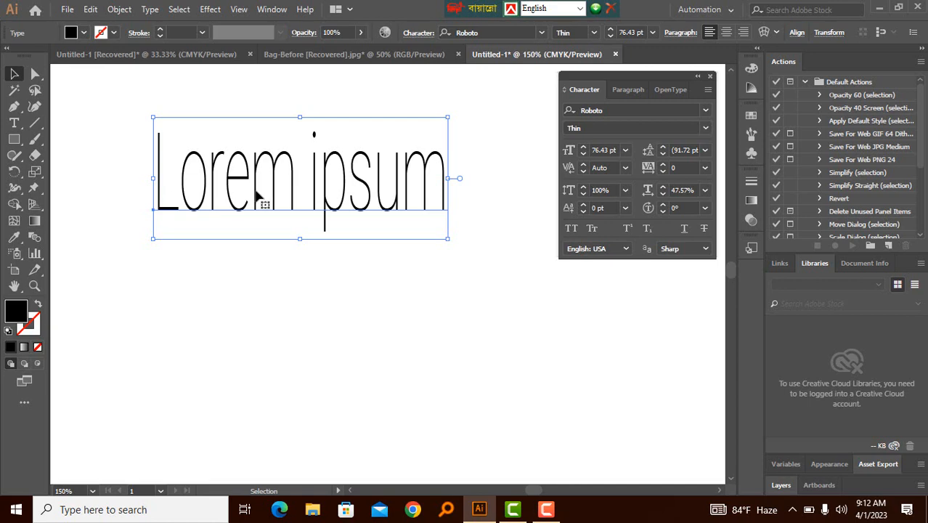
Change the text's font style to Regular and move the text slightly to the left.
left_click(705, 128)
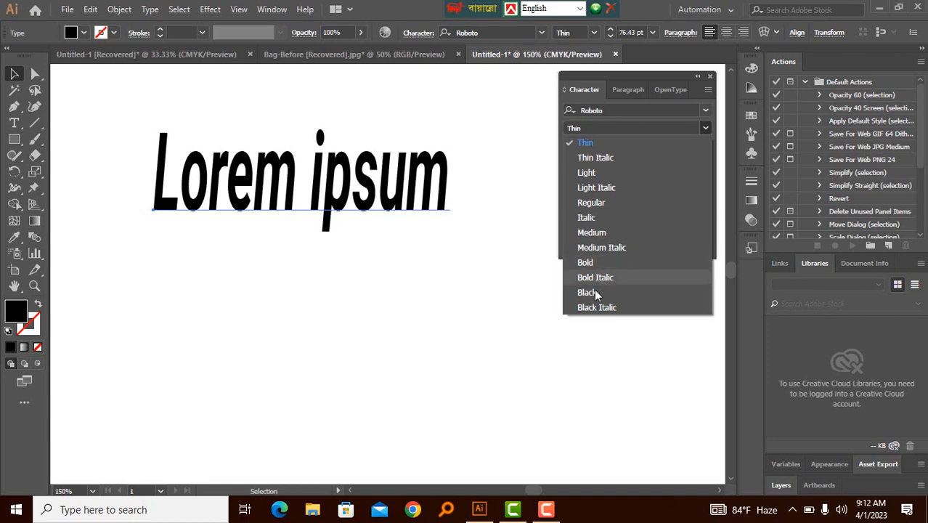
left_click(585, 204)
left_click(316, 175)
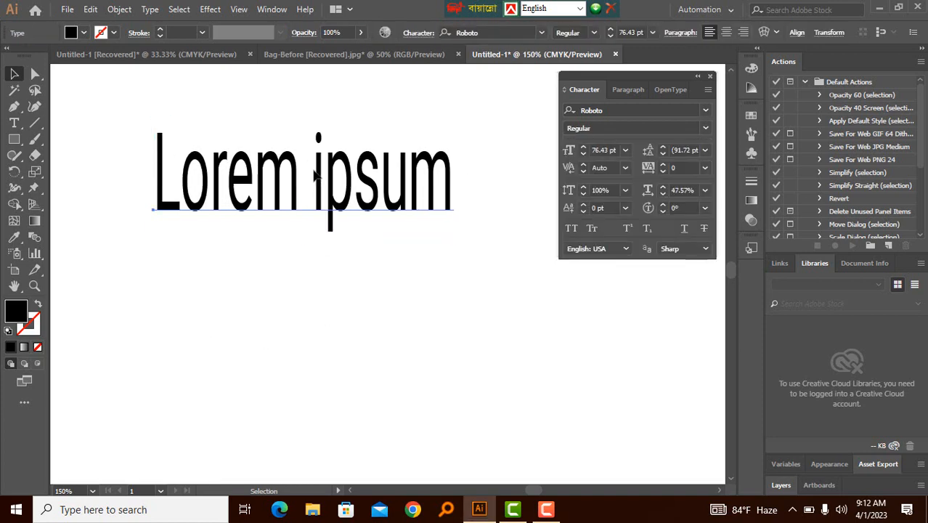
left_click_drag(318, 186, 294, 184)
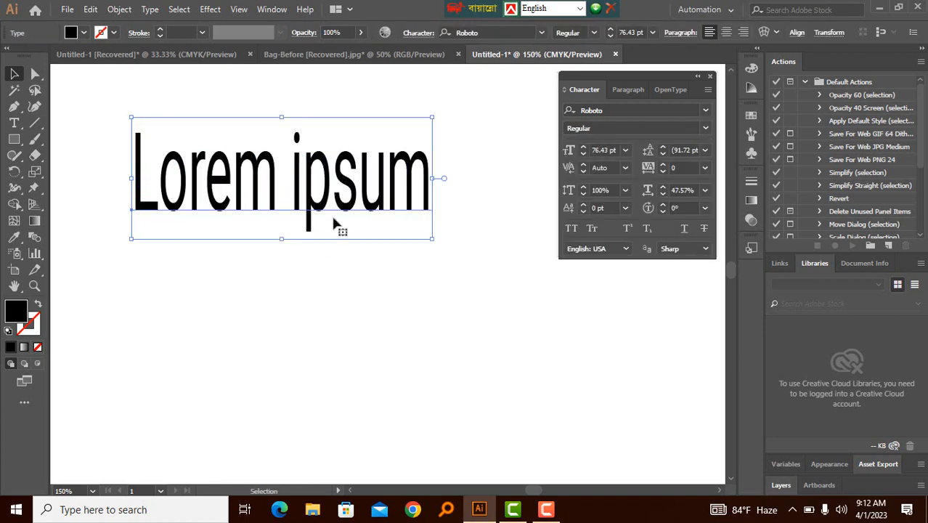
Resize the "Lorem ipsum" text by its bounding box to about 72 pt with about 51% horizontal scale.
left_click(397, 253)
left_click(222, 178)
mouse_move(432, 240)
left_mouse_down()
mouse_move(561, 315)
mouse_move(435, 231)
left_mouse_up()
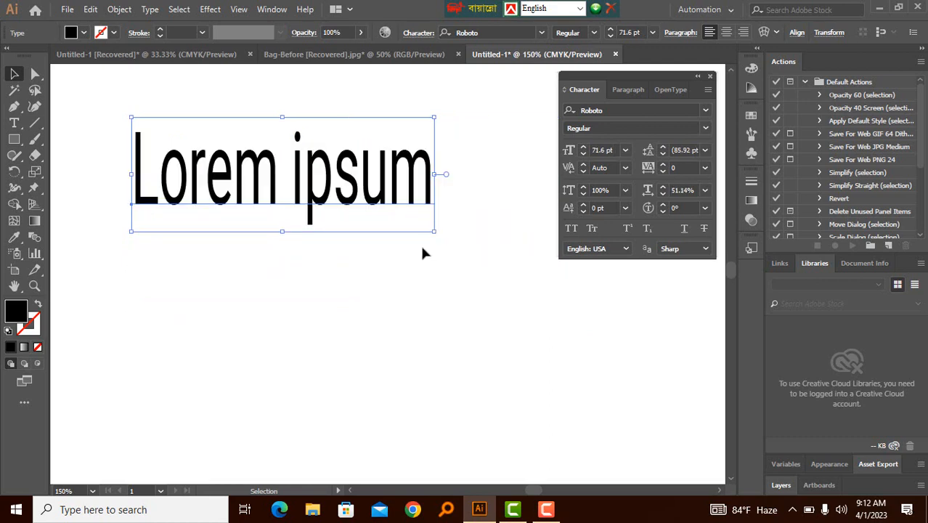
Set the "Lorem ipsum" text's font size to the preset 48 pt.
left_click(379, 284)
key("ctrl+minus")
key("ctrl+minus")
left_click(429, 289, "ctrl+alt")
left_click_drag(429, 290, 325, 176)
left_click(346, 219, "ctrl")
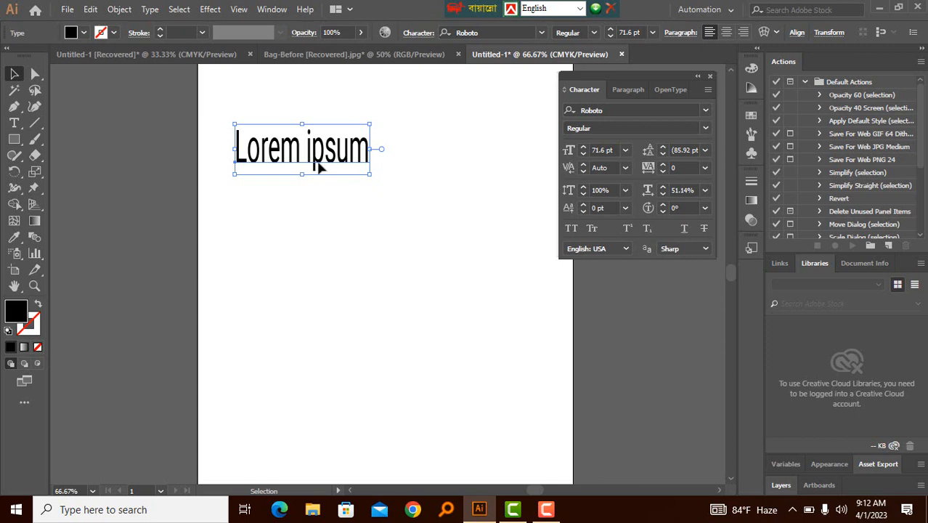
left_click(327, 187, "ctrl")
left_click(327, 190, "ctrl")
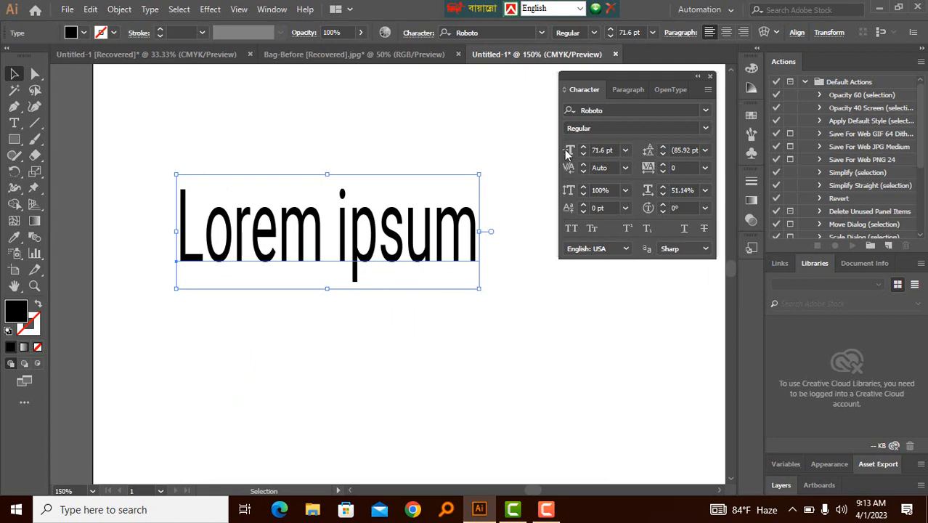
left_click(624, 151)
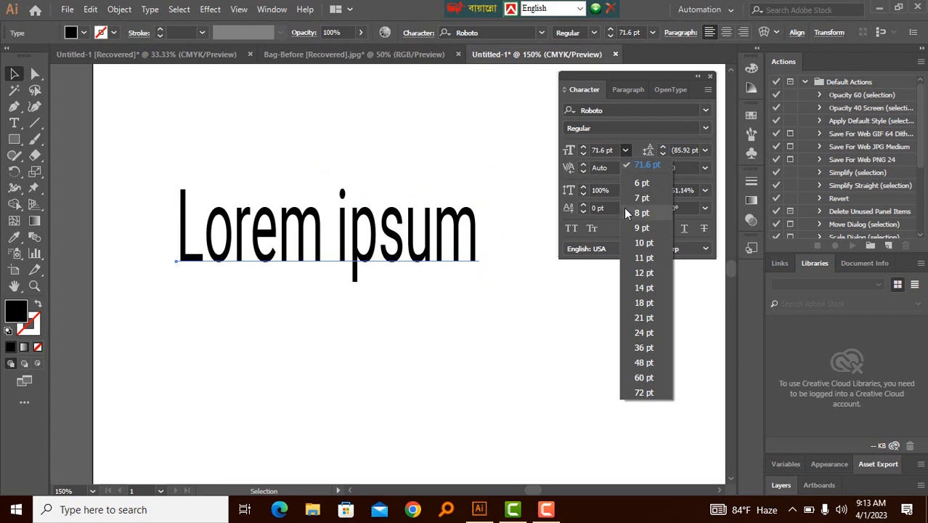
left_click(641, 366)
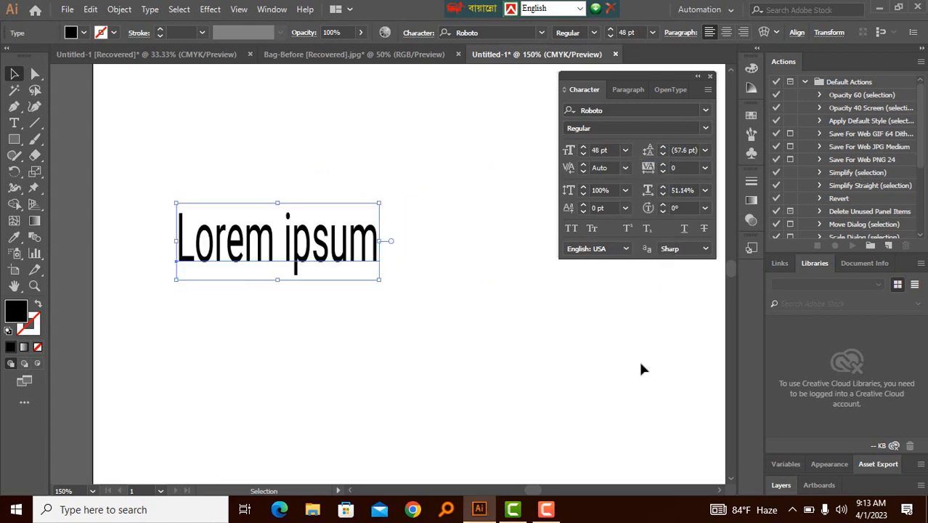
Enter a custom font size of 52 pt for the "Lorem ipsum" text.
left_click(609, 150)
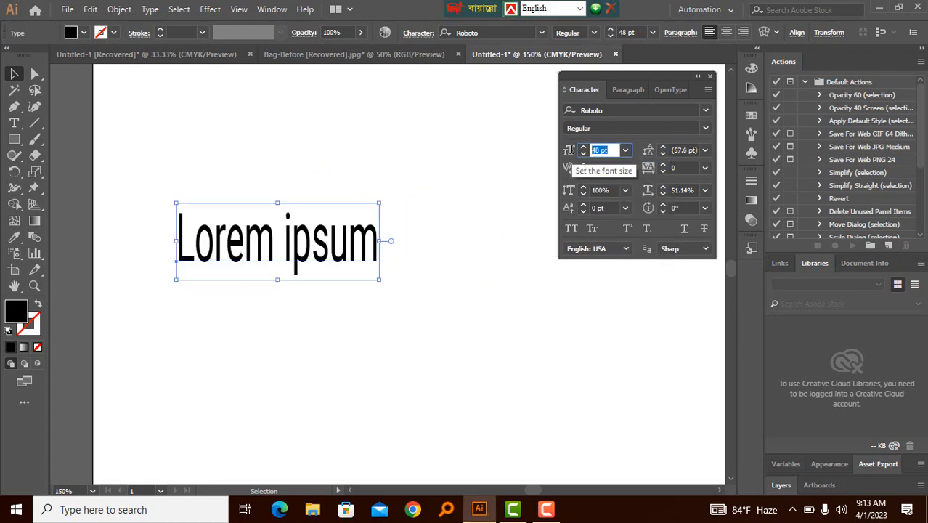
type("52")
key("Return")
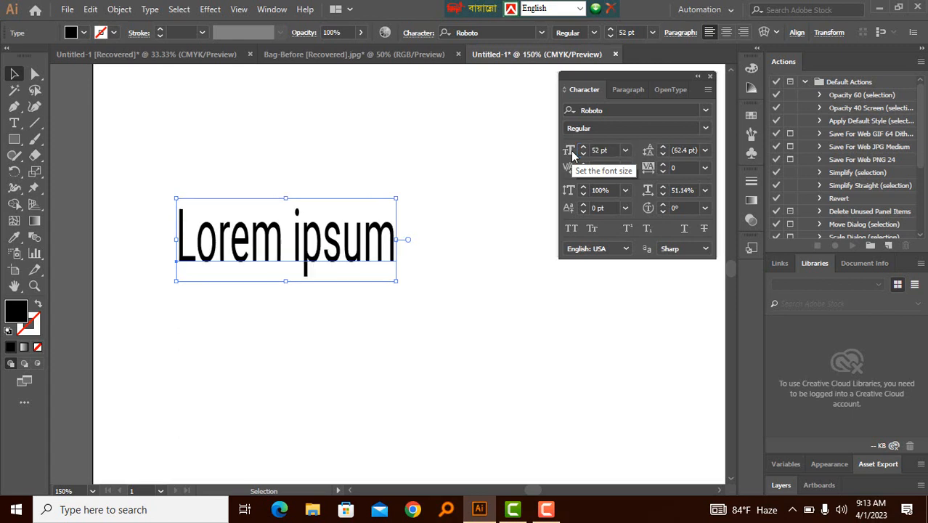
Raise the text's font size in 1 pt increments to 58 pt and deselect the text.
left_click(583, 146)
left_click(583, 147)
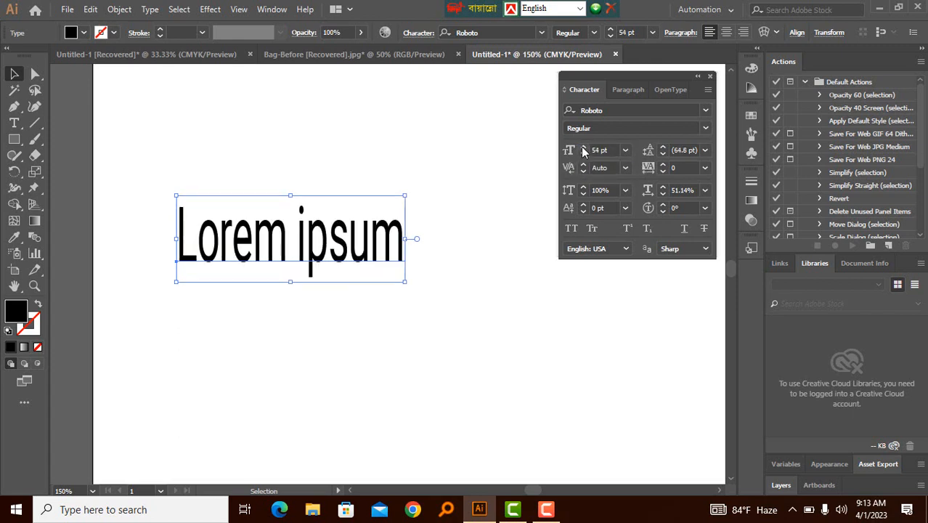
left_click(583, 147)
left_click(583, 147)
left_click(583, 148)
left_click(583, 147)
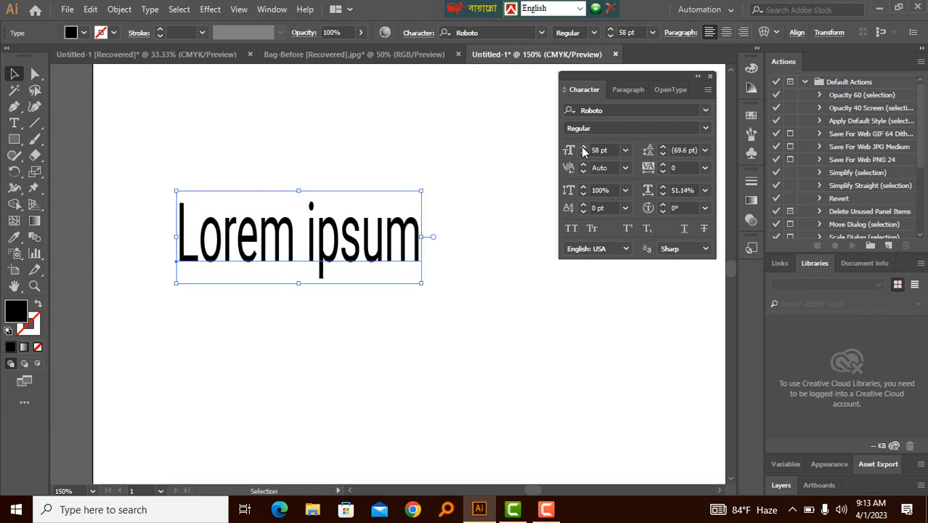
left_click(378, 294)
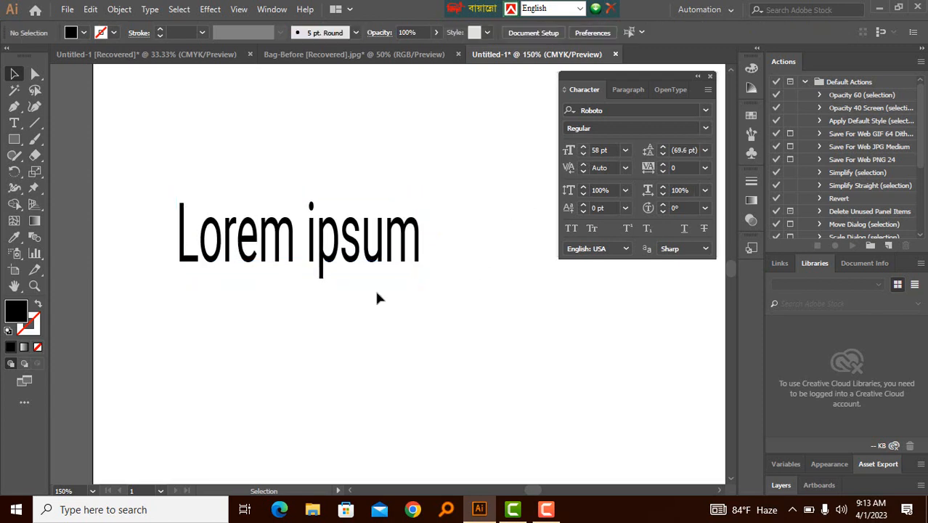
Move the "Lorem ipsum" text slightly higher on the artboard, keeping it selected.
left_click_drag(294, 240, 289, 218)
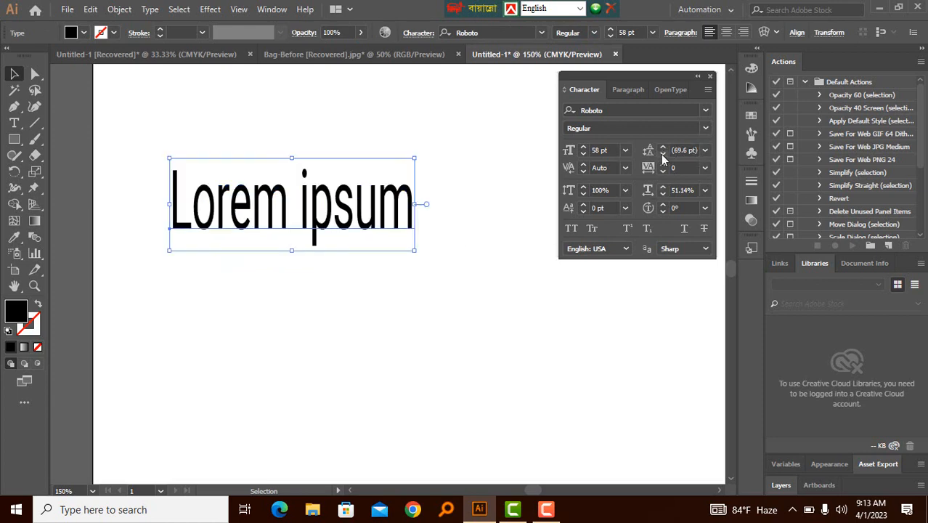
left_click_drag(311, 235, 329, 223)
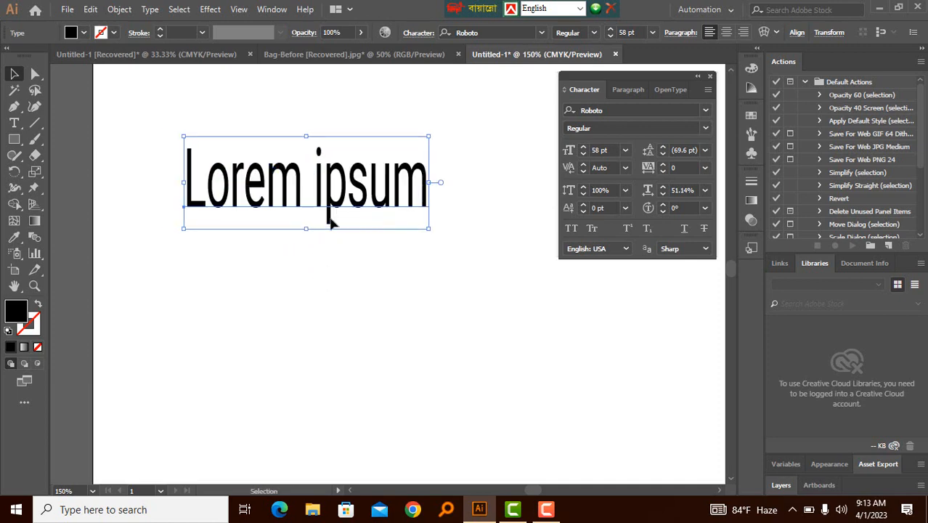
left_click_drag(331, 223, 328, 217)
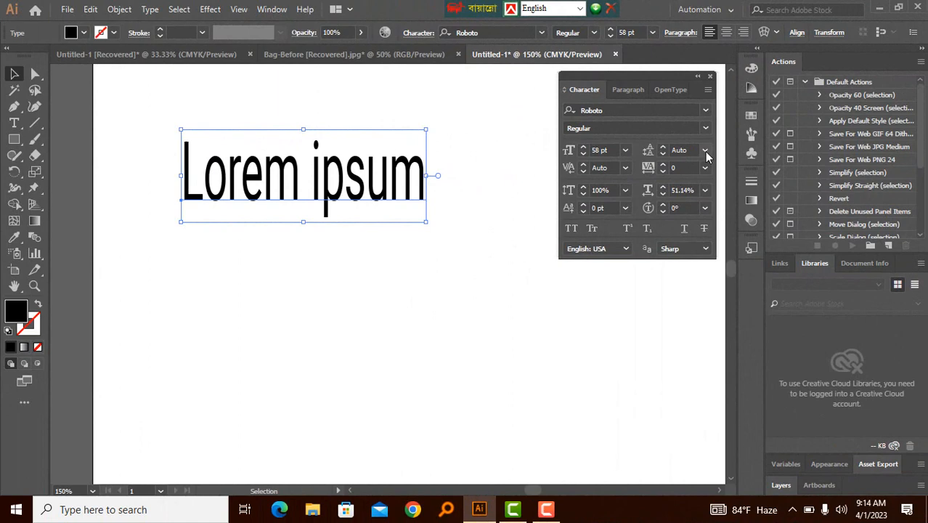
left_click(704, 151)
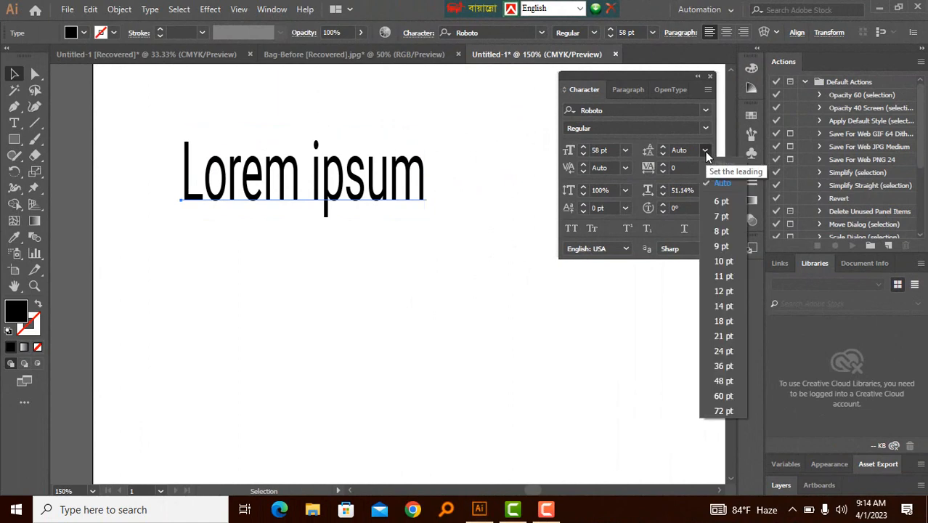
left_click(704, 151)
left_click(475, 276)
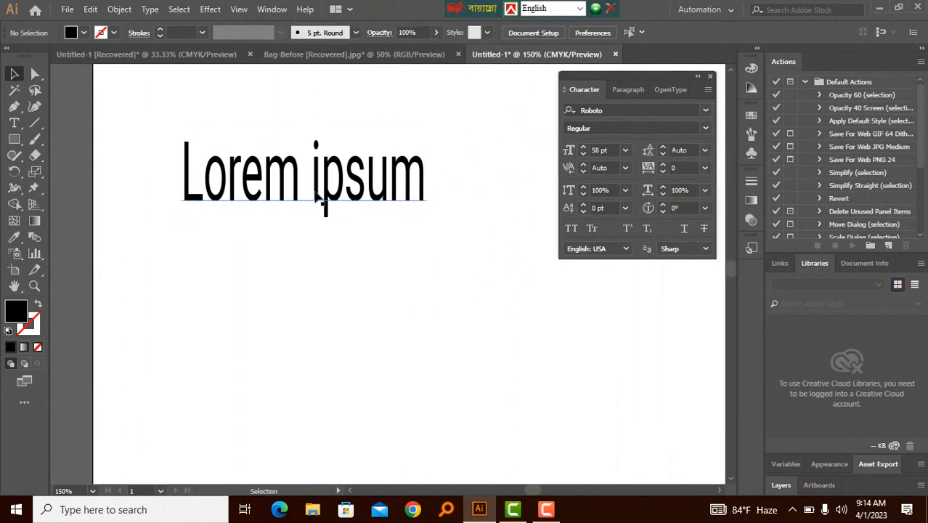
Move the "Lorem ipsum" text slightly down and to the right on the artboard.
mouse_move(318, 195)
left_mouse_down()
mouse_move(334, 194)
mouse_move(313, 192)
mouse_move(321, 206)
left_mouse_up()
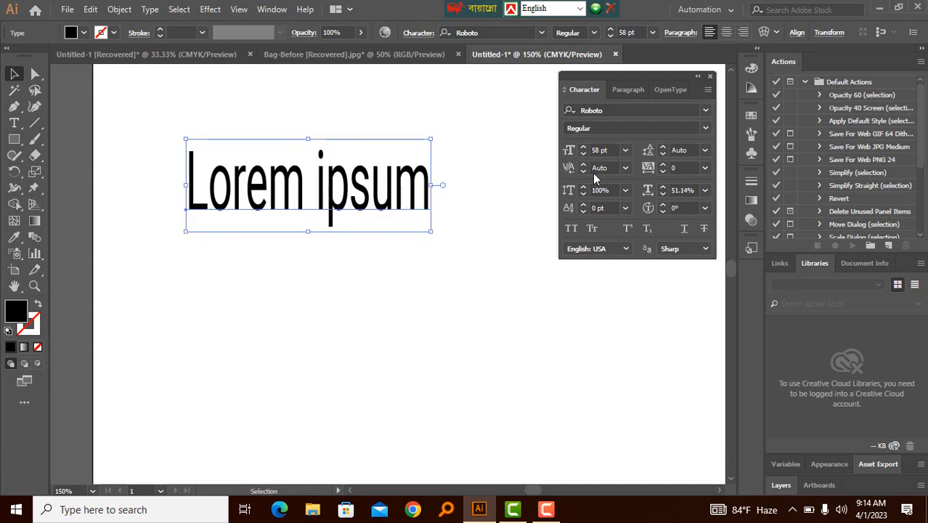
Draw an area text frame below the "Lorem ipsum" heading and set its placeholder text to 9 pt.
left_click(14, 123)
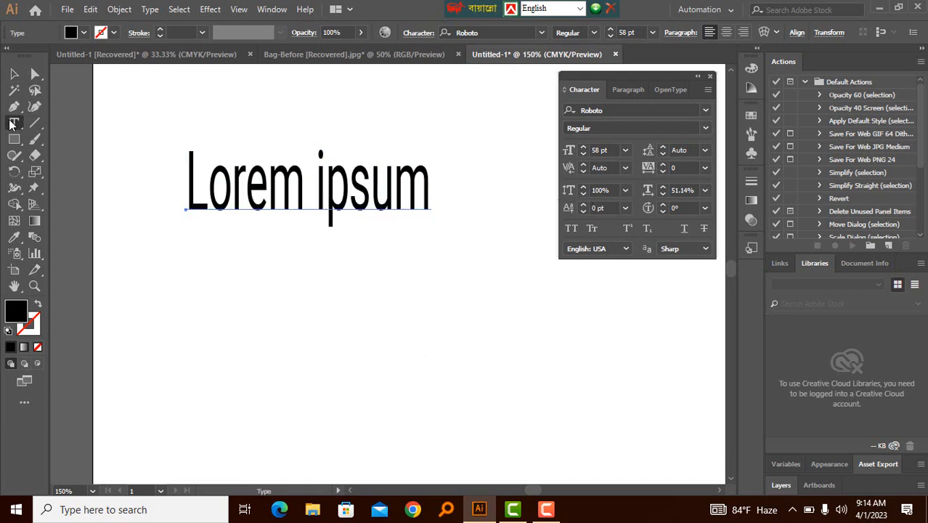
left_click_drag(181, 245, 639, 422)
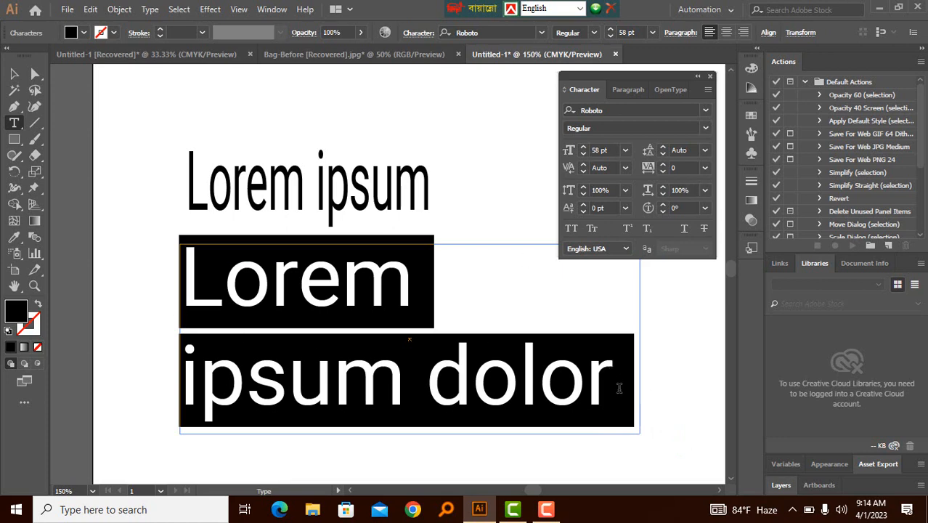
left_click(625, 150)
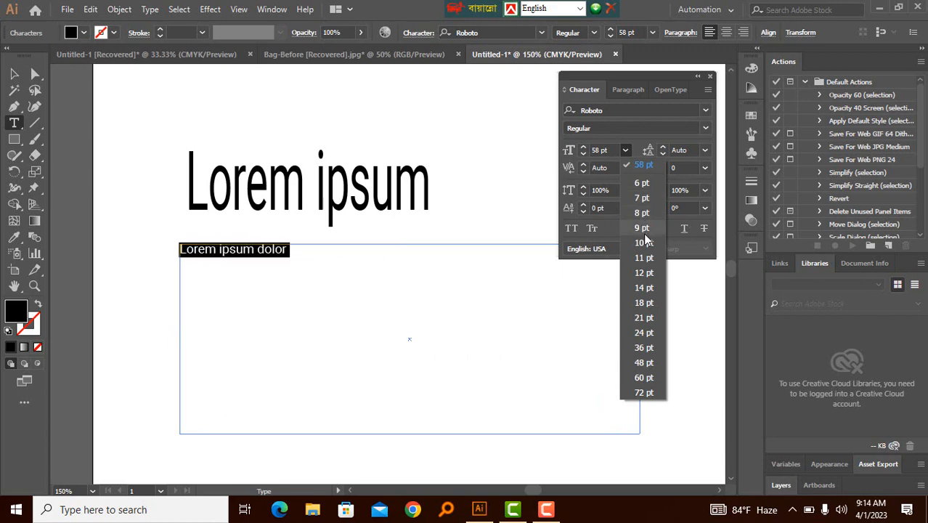
left_click(642, 227)
Delete the 9 pt text frame below the heading.
left_click(14, 74)
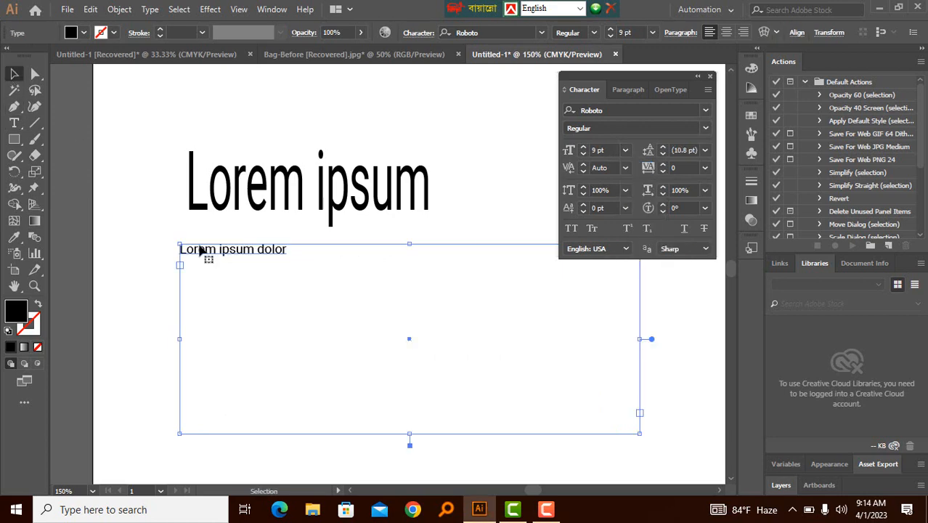
key("Delete")
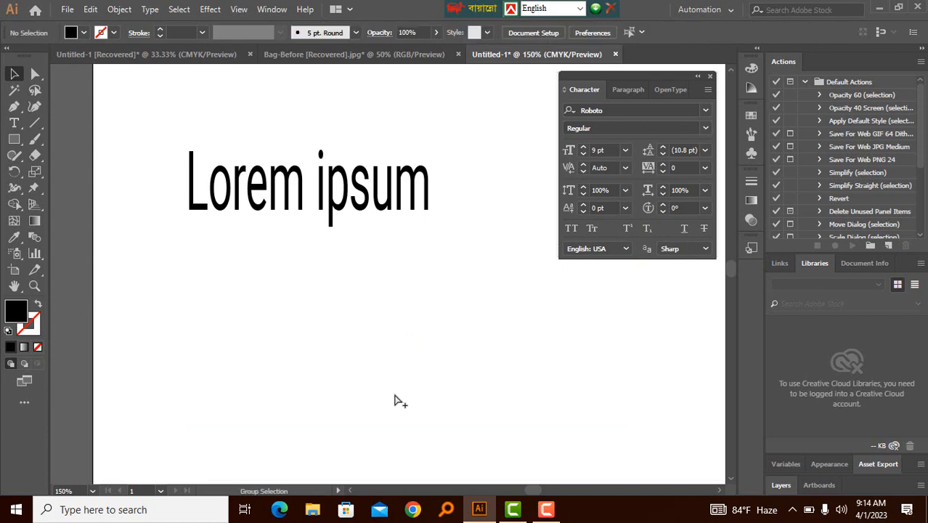
Set the font size for new text to 7 pt with nothing selected.
left_click(397, 333, "ctrl+alt")
left_click(403, 330, "ctrl+alt")
left_click_drag(434, 304, 364, 269)
left_click(624, 150)
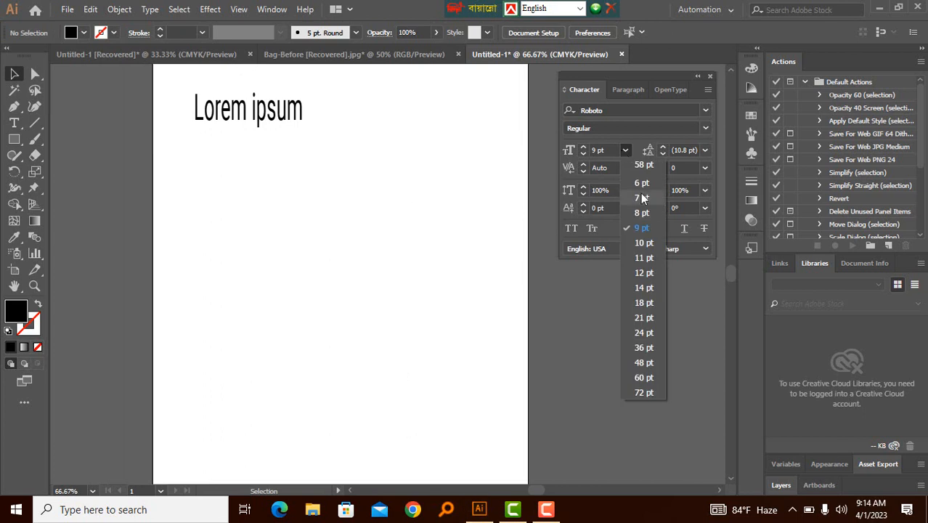
left_click(642, 199)
Draw a wide area text frame of 7 pt placeholder text below the heading and inspect it up close.
key("t")
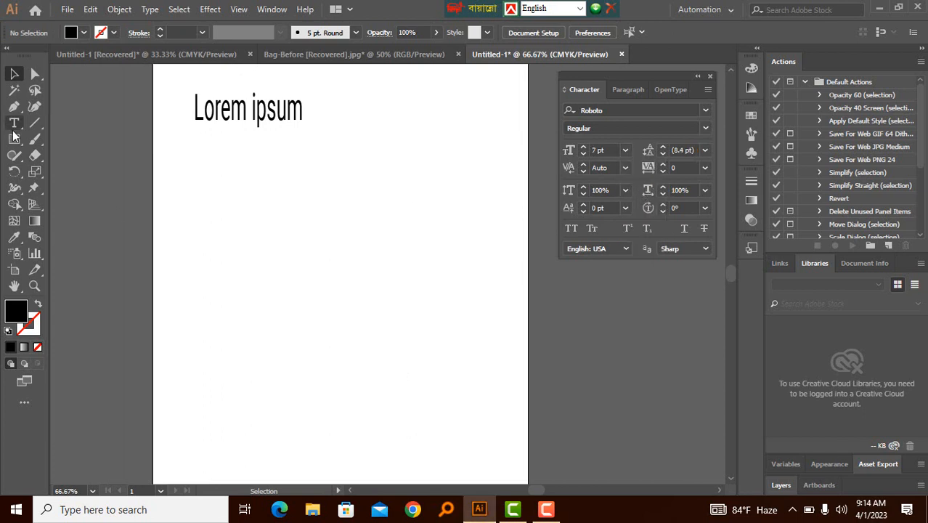
left_click_drag(185, 168, 517, 332)
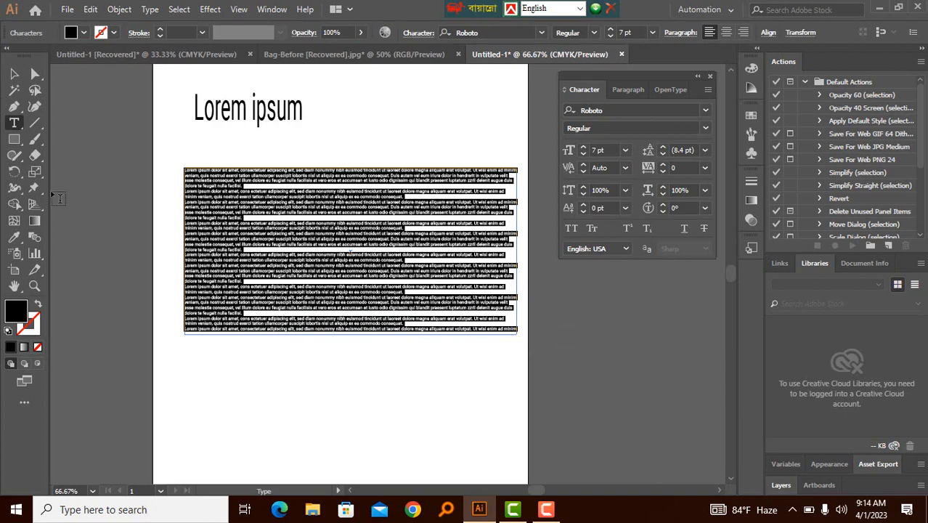
key("ctrl+plus")
key("ctrl+plus")
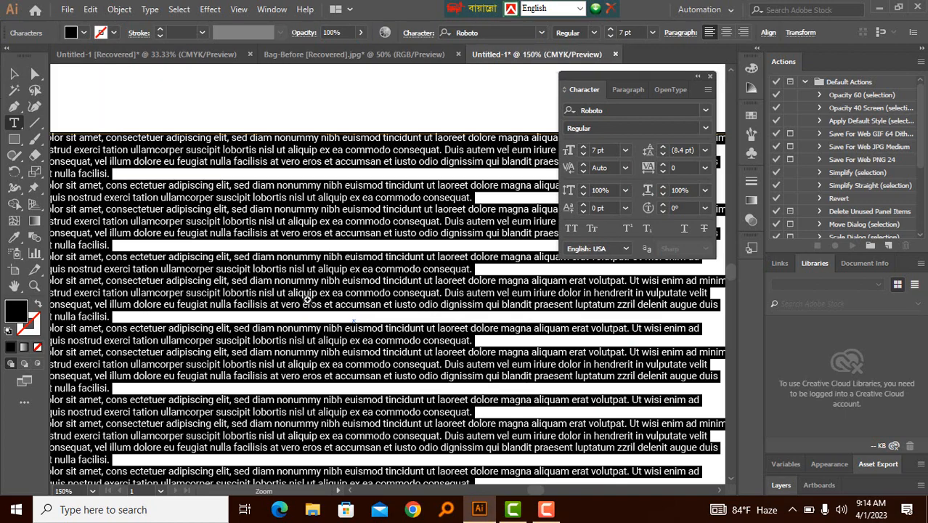
Remove the 7 pt placeholder text and its frame from the artboard.
key("BackSpace")
key("ctrl+z")
key("ctrl+z")
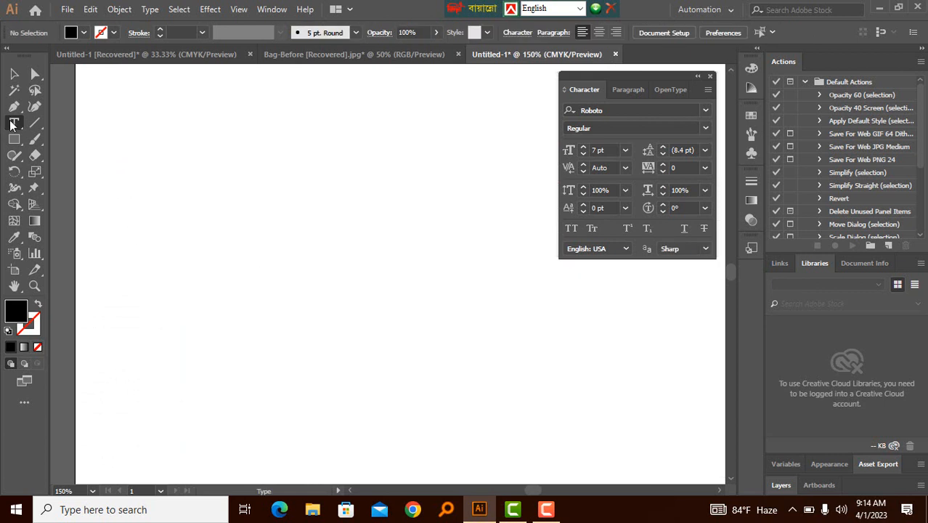
Draw a new area text frame of 7 pt placeholder text across the artboard below the heading, and deselect it.
left_click(332, 253, "ctrl+alt")
left_click(332, 252, "ctrl+alt")
left_click_drag(400, 306, 201, 210)
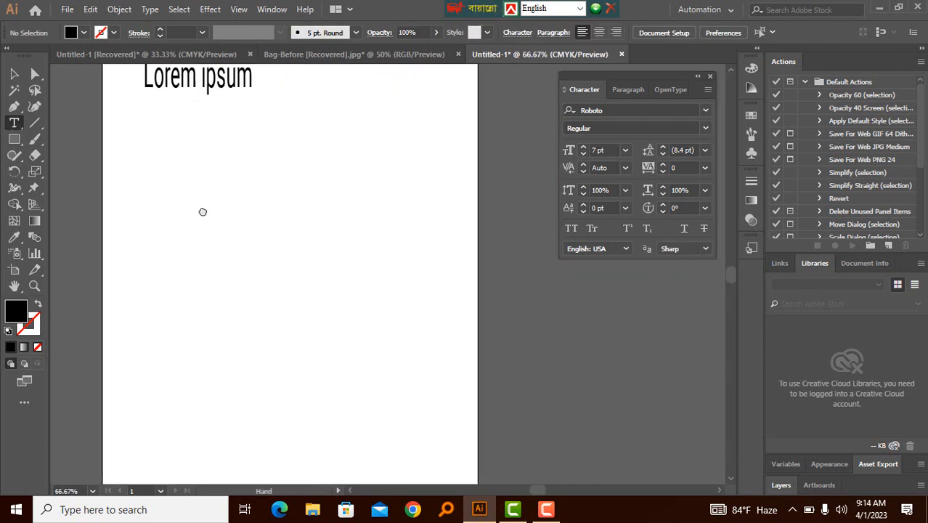
left_click_drag(126, 141, 416, 311)
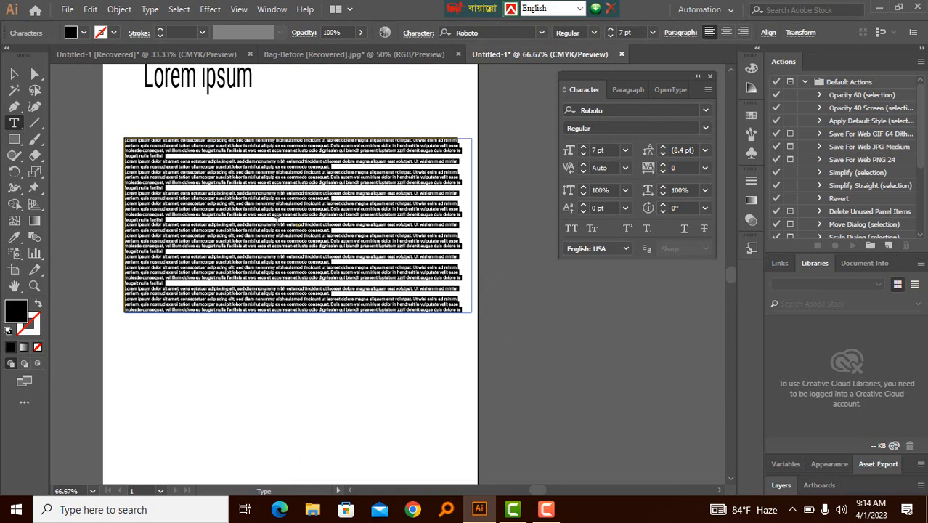
key("Escape")
left_click(268, 380)
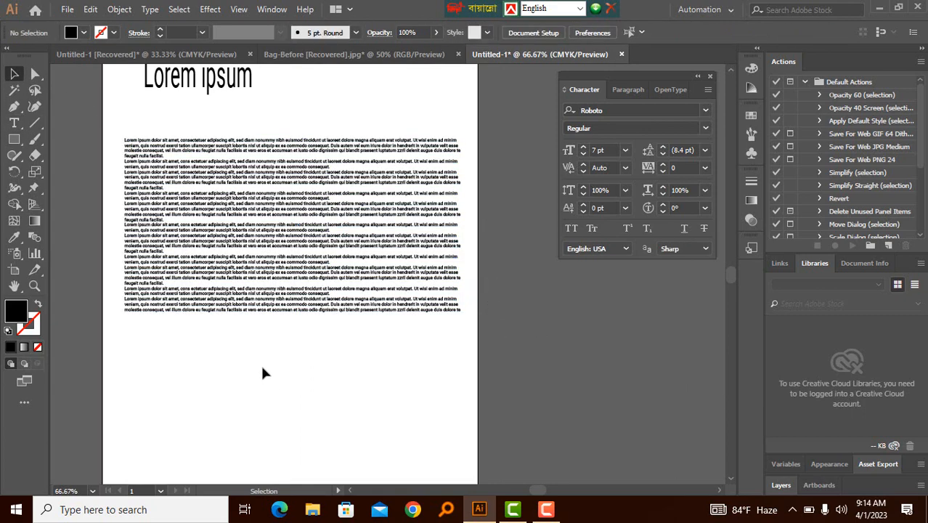
Select the placeholder paragraph block and raise its leading step by step to 11 pt.
left_click(290, 154, "ctrl")
left_click(336, 221)
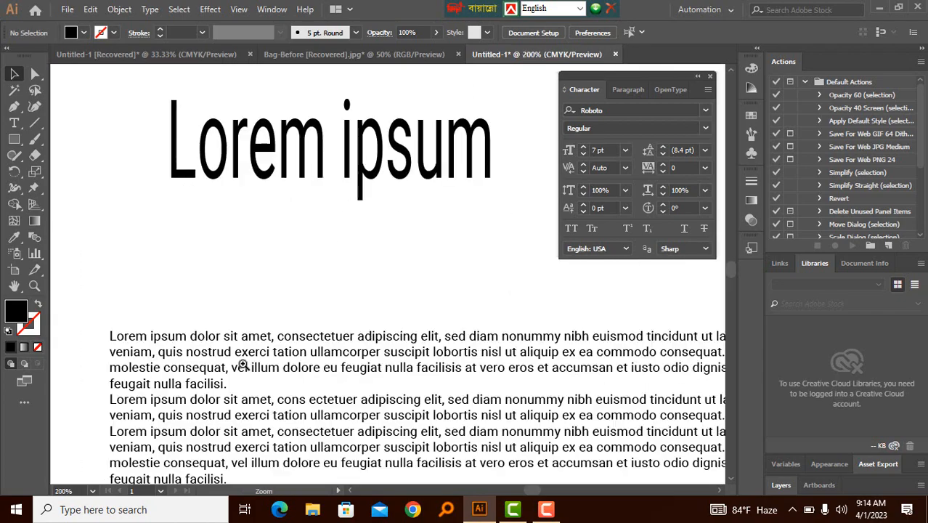
scroll(239, 363, "down", 5)
left_click(244, 202, "ctrl")
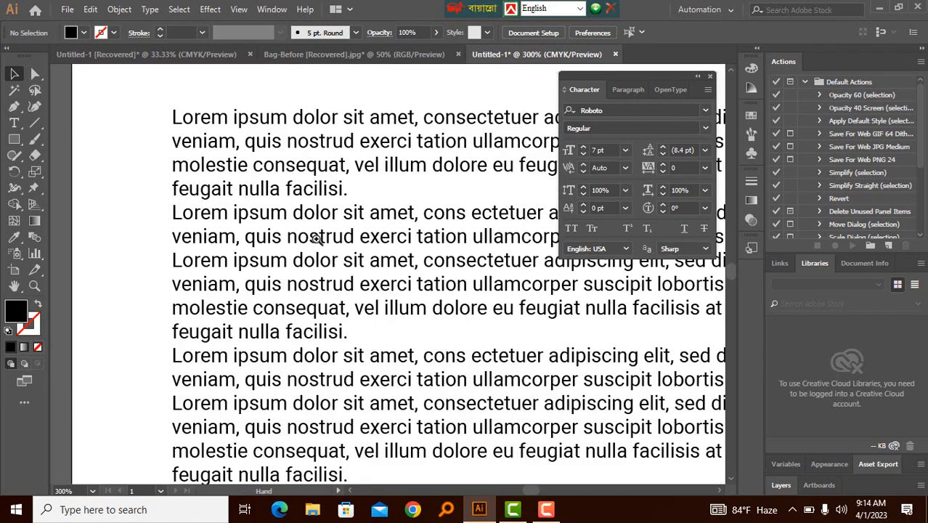
left_click_drag(315, 238, 281, 269)
left_click(193, 172)
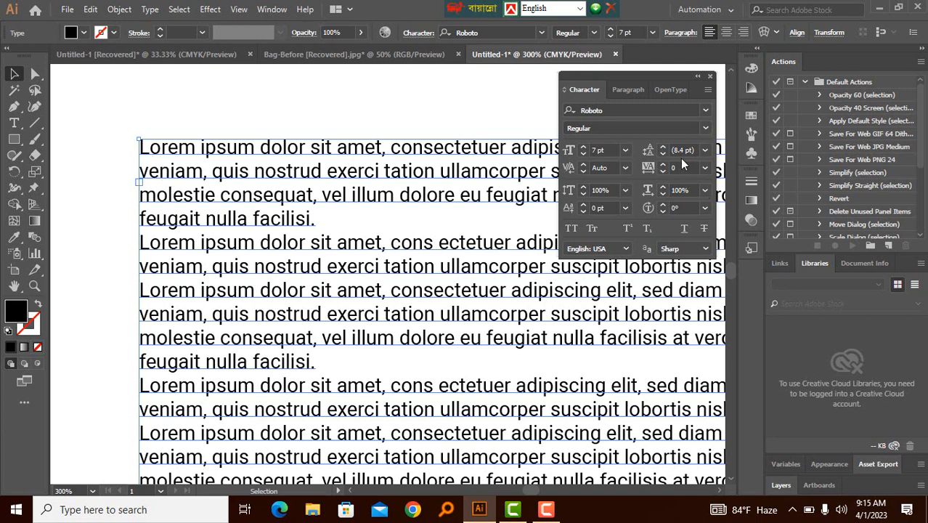
left_click(663, 148)
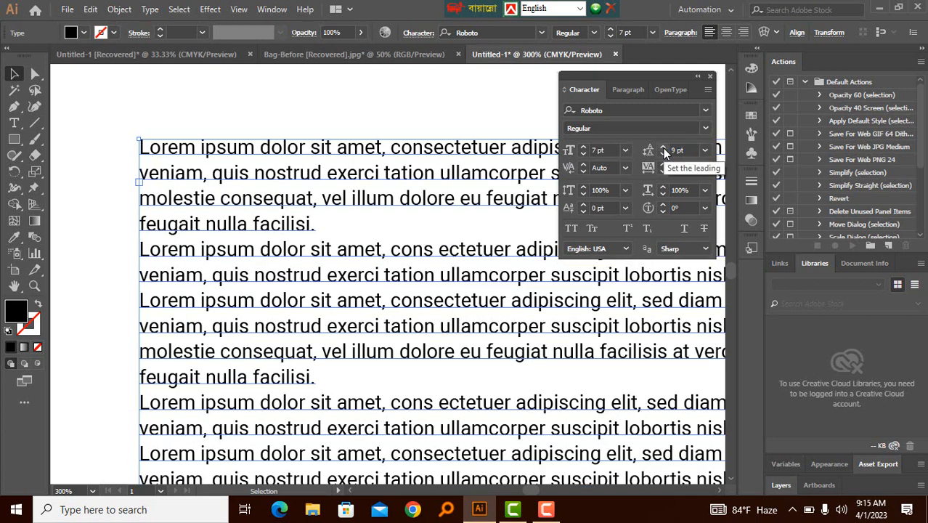
left_click(663, 148)
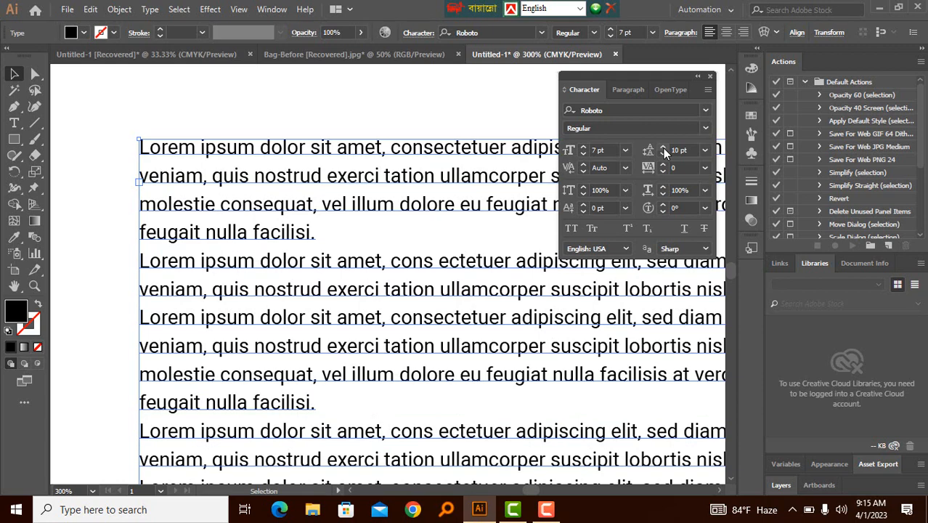
left_click(663, 148)
Lower the paragraph block's leading in 1 pt increments to 5 pt.
left_click(663, 153)
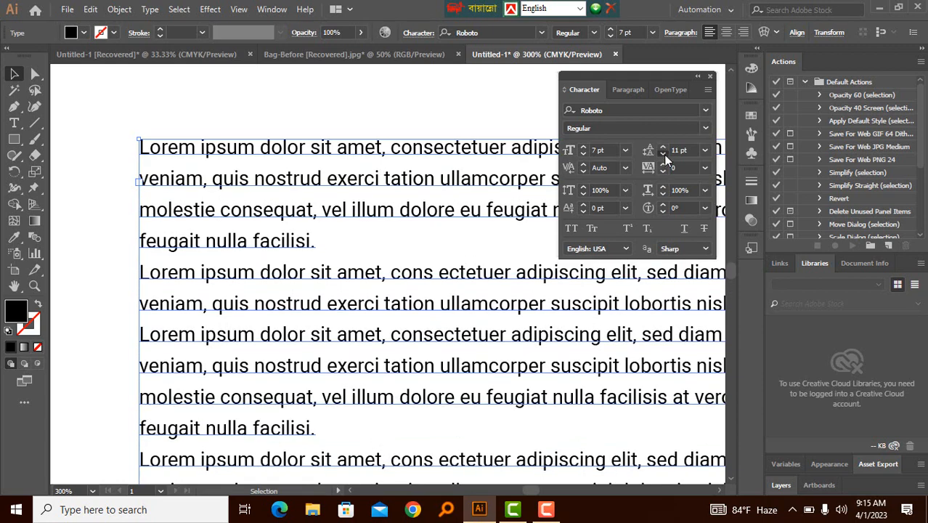
left_click(663, 154)
left_click(663, 154)
left_click(663, 153)
left_click(663, 154)
left_click(663, 153)
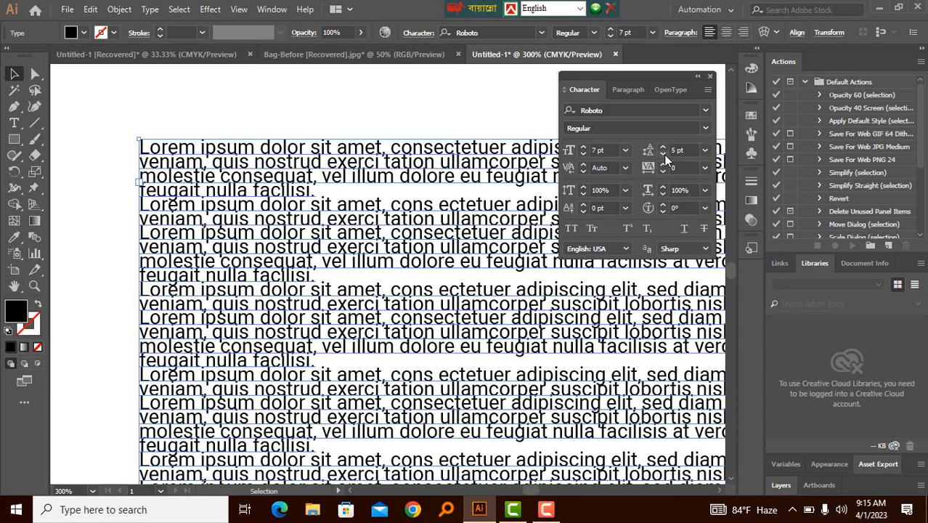
Raise the paragraph block's leading to 11 pt and settle it at 10 pt.
left_click(661, 147)
left_click(661, 148)
left_click(661, 147)
left_click(661, 148)
left_click(662, 147)
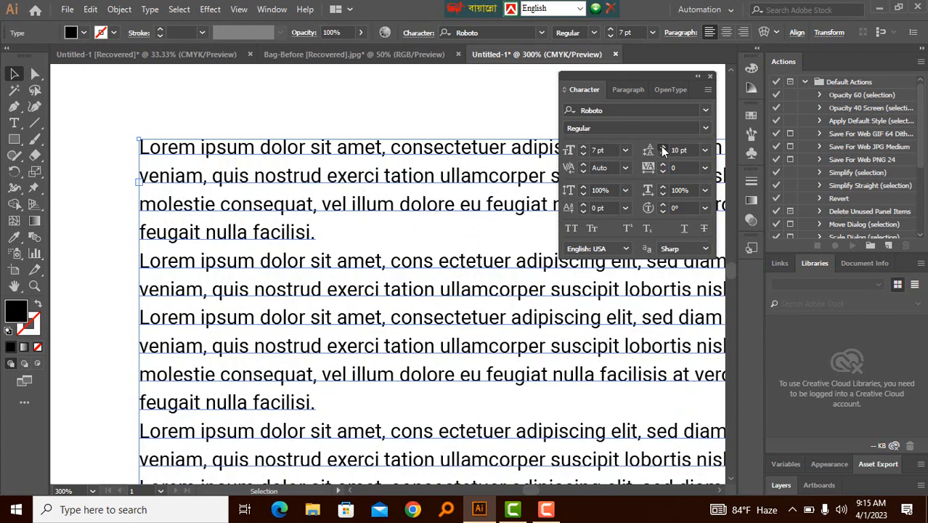
left_click(661, 147)
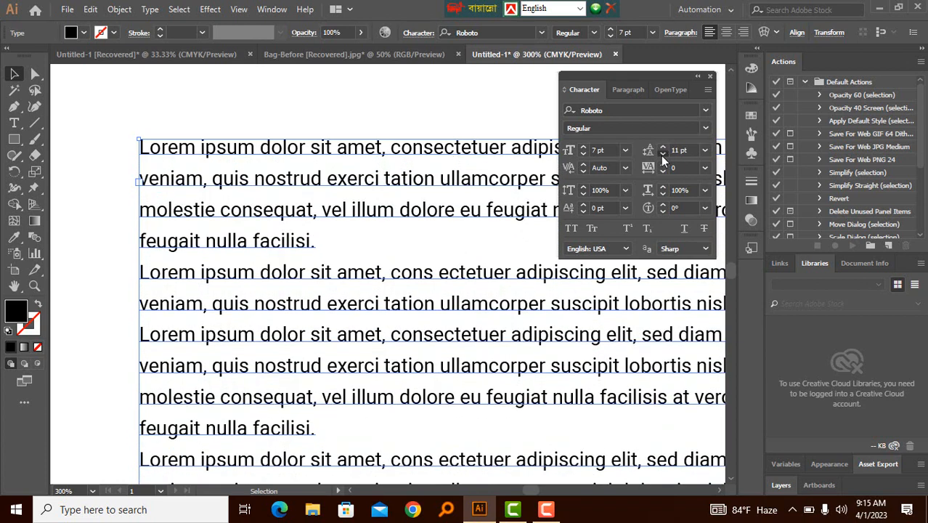
left_click(662, 154)
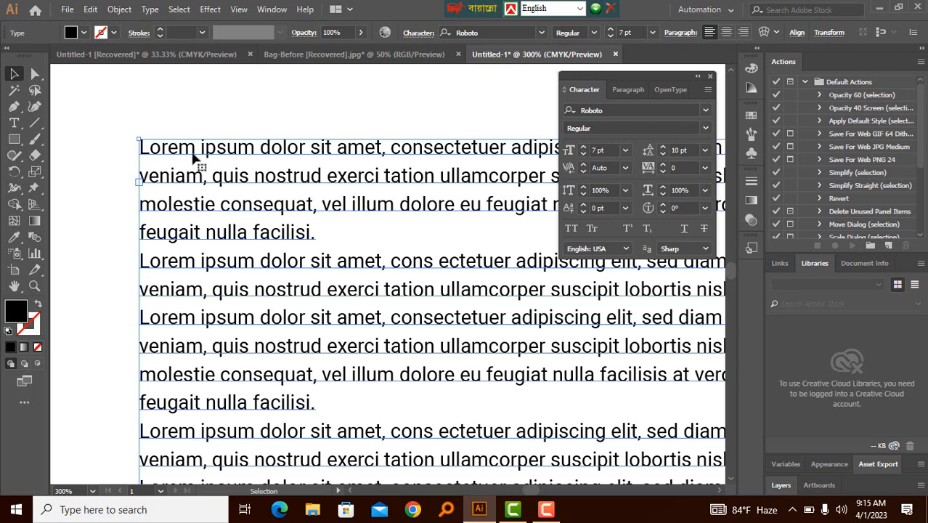
Try a tracking value of 50 on the paragraph block, and set it to 10.
left_click(705, 169)
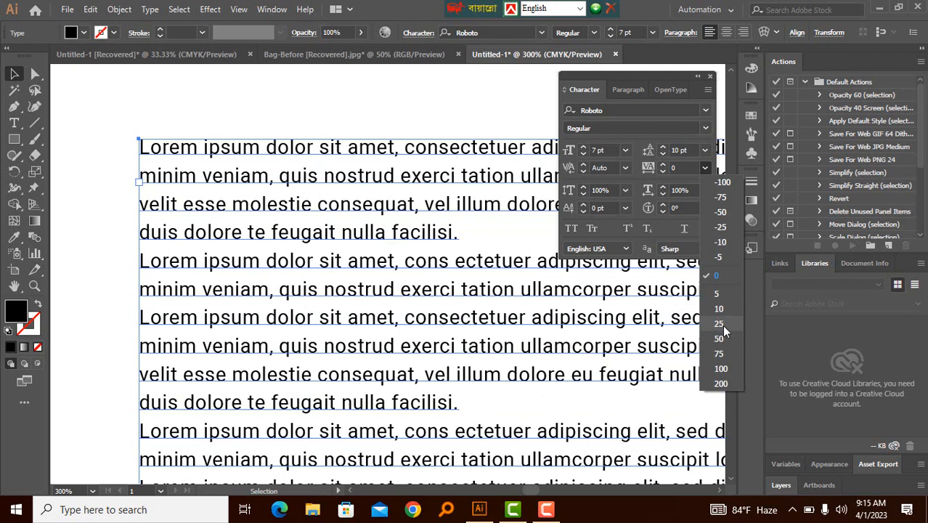
left_click(727, 335)
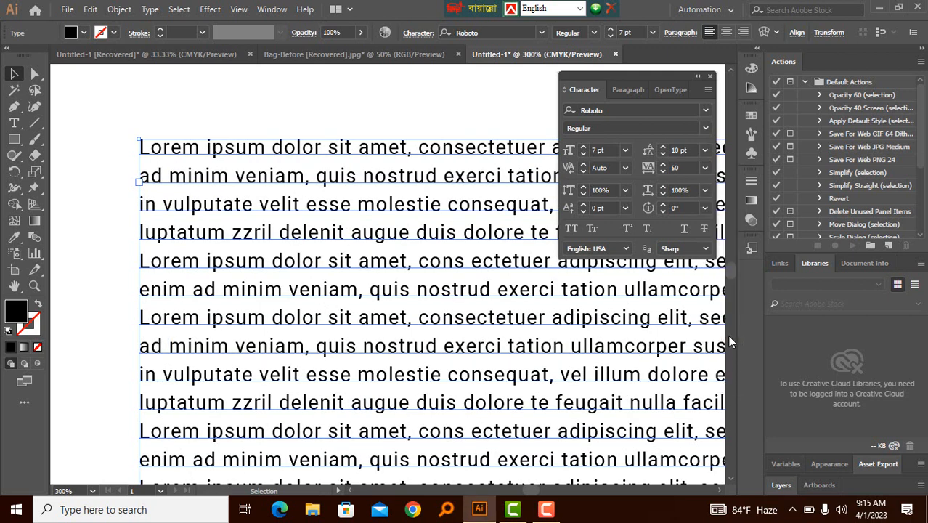
left_click(705, 167)
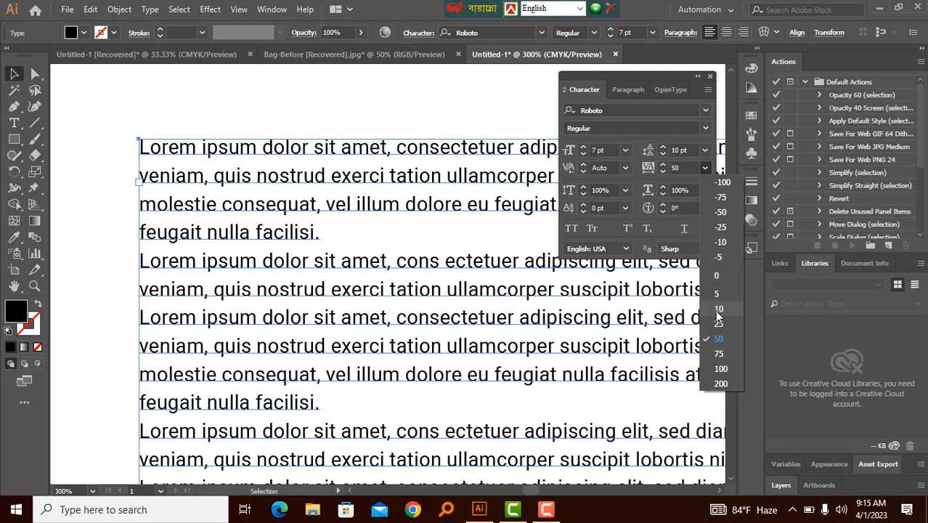
left_click(718, 310)
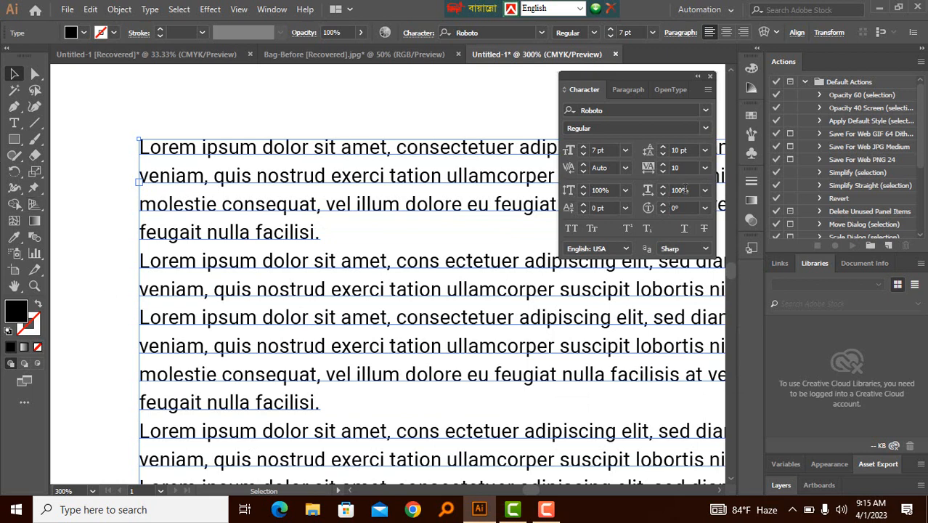
Pick a vertical scale of 100% for the paragraph block and set its horizontal scale to 90%.
left_click(625, 190)
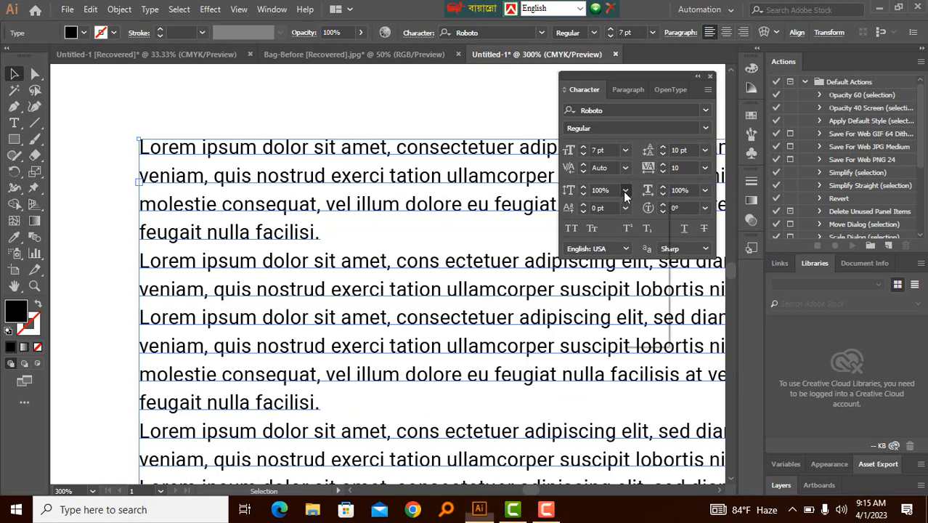
left_click(638, 264)
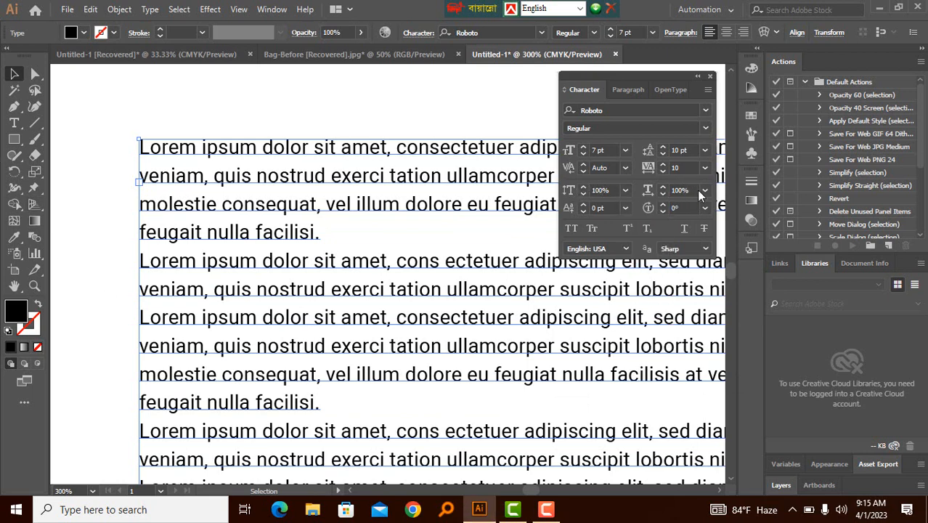
left_click(703, 190)
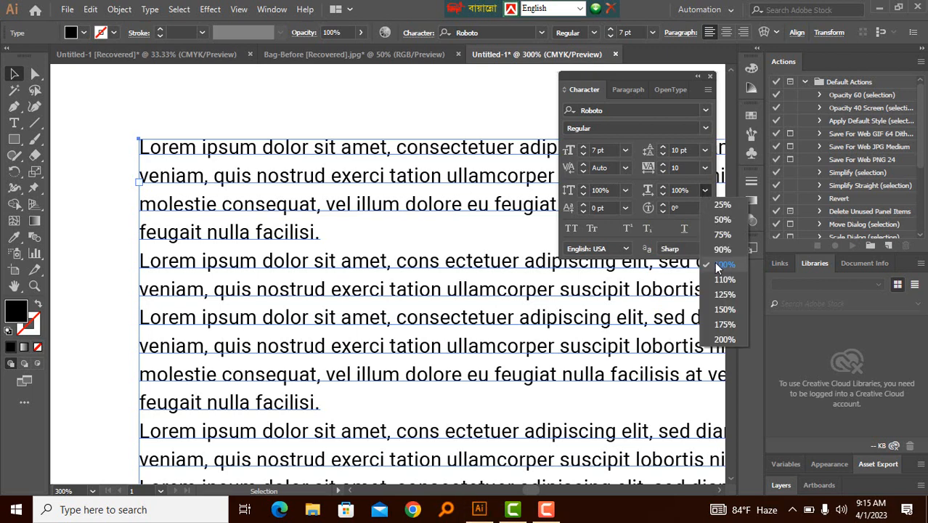
left_click(717, 265)
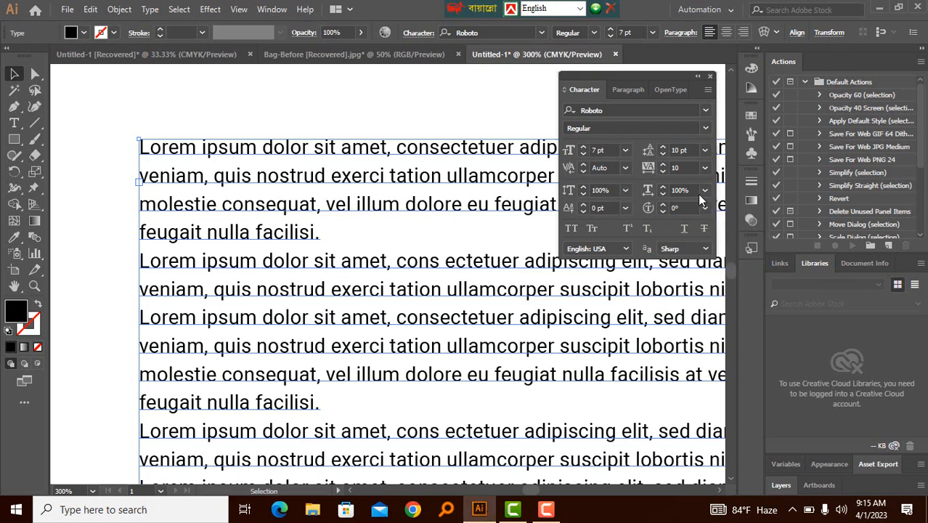
left_click(704, 190)
left_click(717, 255)
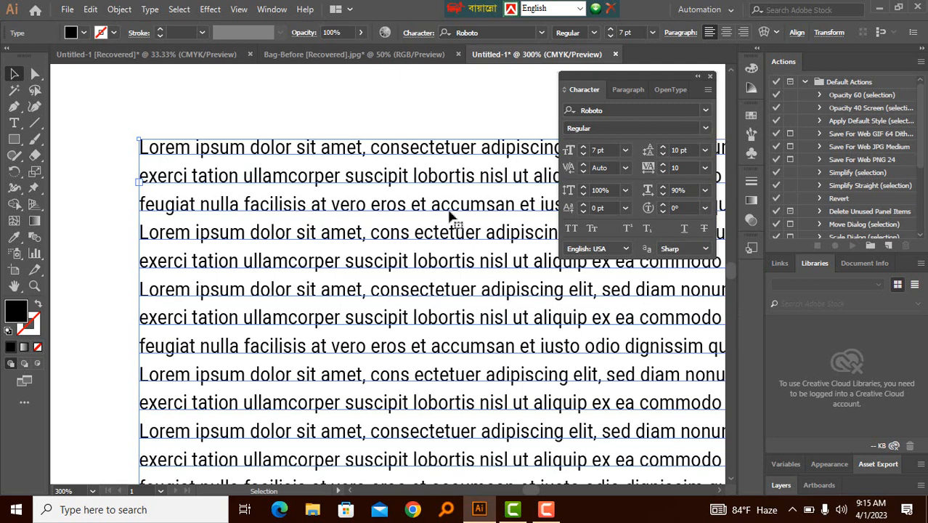
Set the paragraph block's horizontal scale to 100% and try All Caps on it, switching it off again.
left_click(705, 190)
left_click(727, 272)
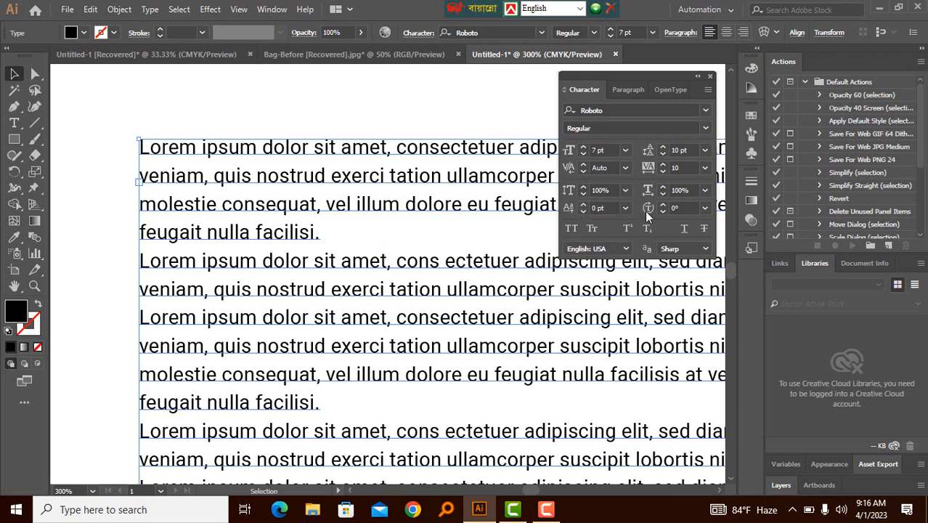
left_click(571, 230)
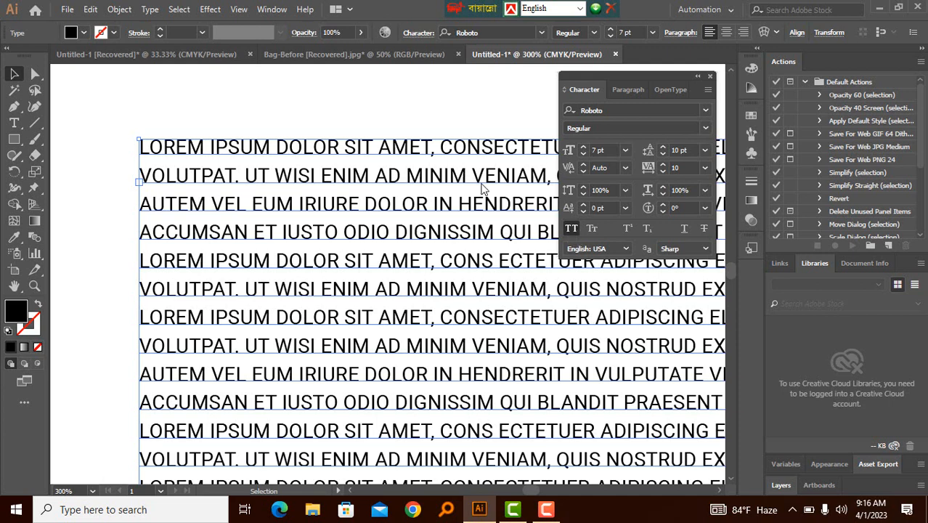
left_click(575, 227)
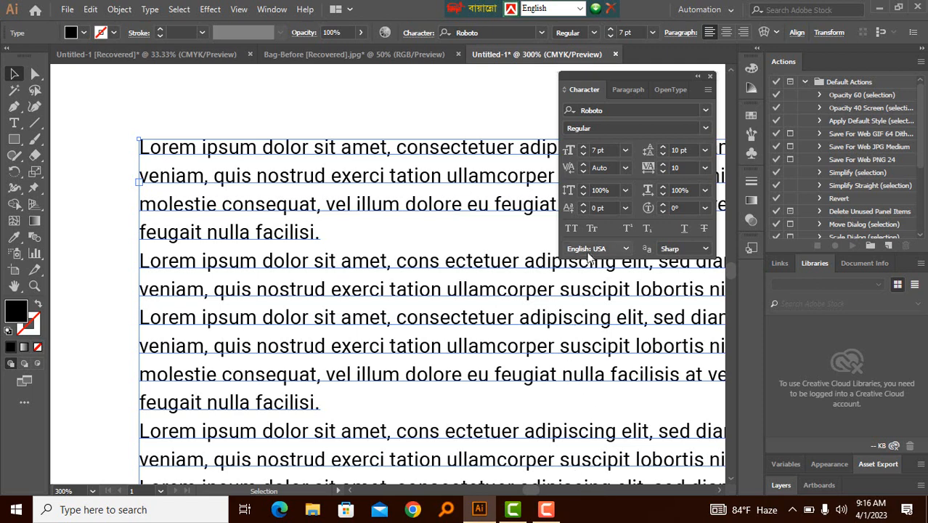
Apply Small Caps to the paragraph block and deselect it.
left_click(592, 228)
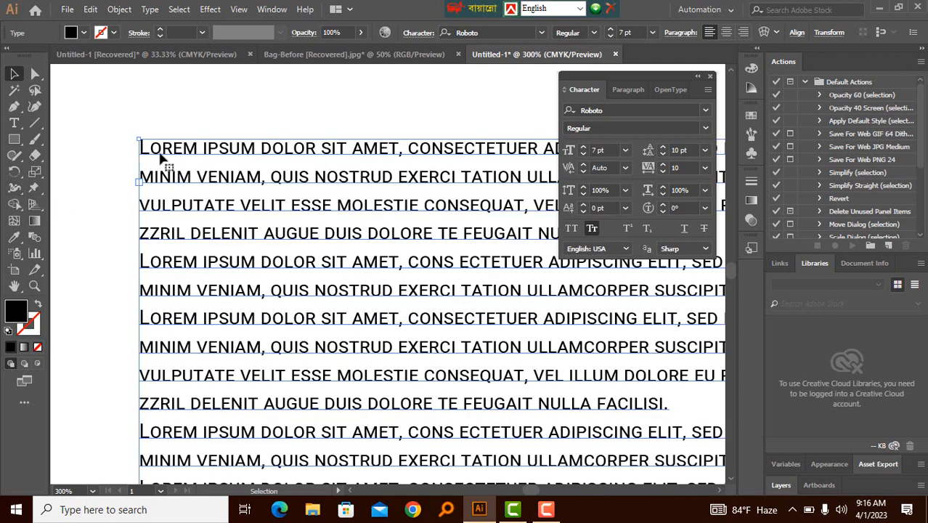
left_click(220, 112)
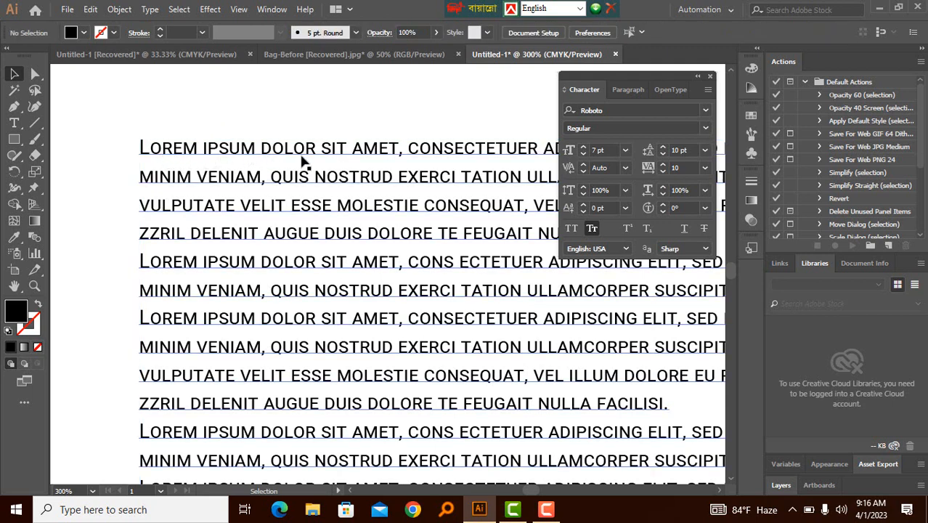
Check the available text language options and examine the whole paragraph block together with the heading on the page.
left_click(625, 249)
left_click(624, 251)
key("ctrl+minus")
key("ctrl+minus")
key("ctrl+minus")
left_click_drag(437, 302, 343, 305)
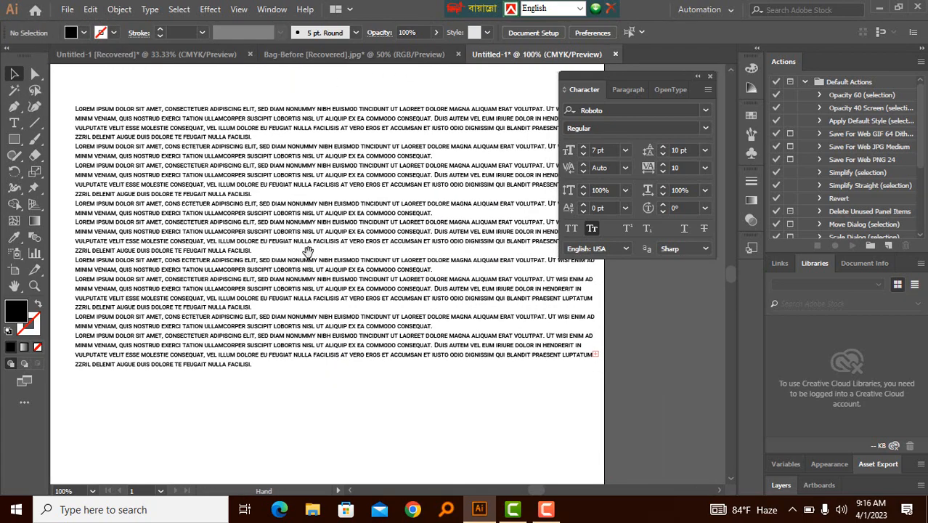
key("ctrl+minus")
scroll(379, 248, "down", 2)
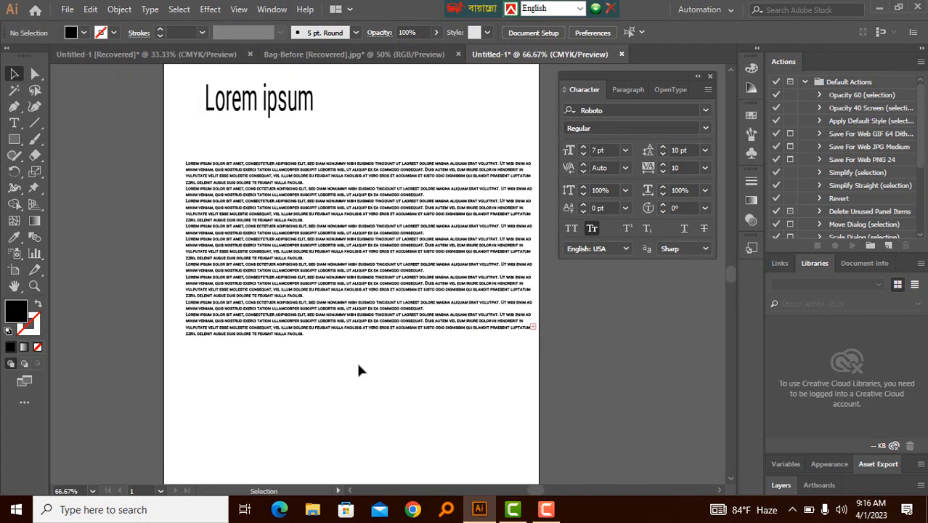